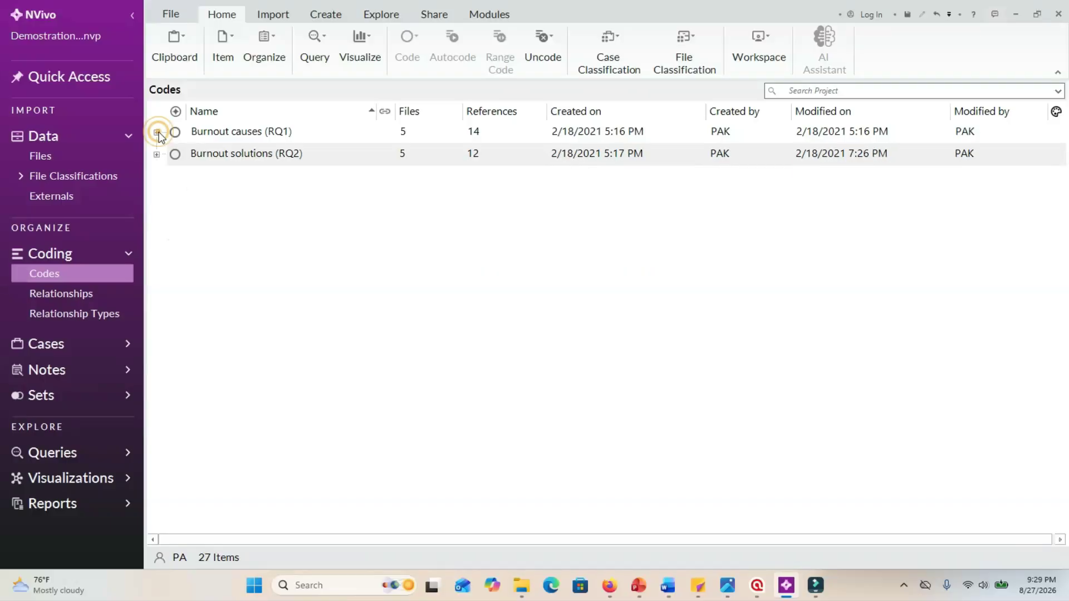
Expand Burnout solutions (RQ2), Burnout causes (RQ1) and its four themes to review the codes grouped under them.
left_click(157, 155)
left_click(169, 200)
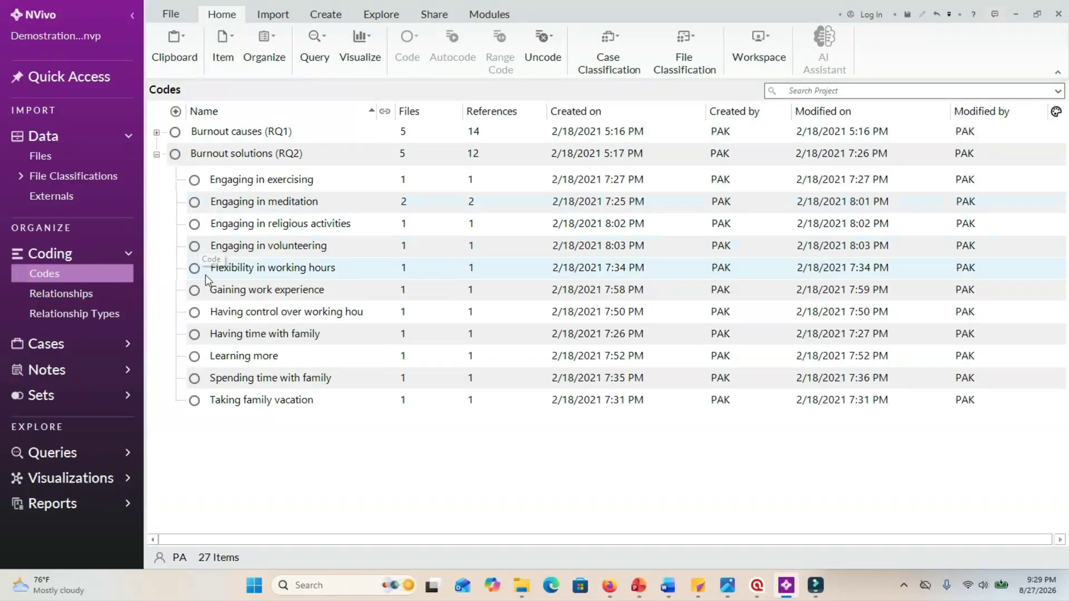
left_click(157, 133)
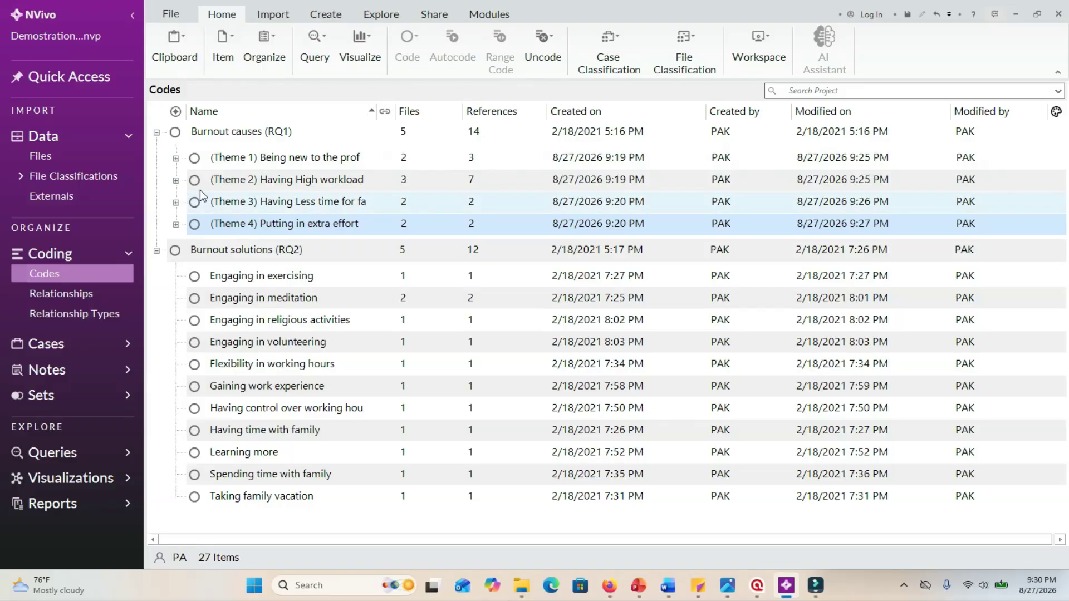
left_click(177, 159)
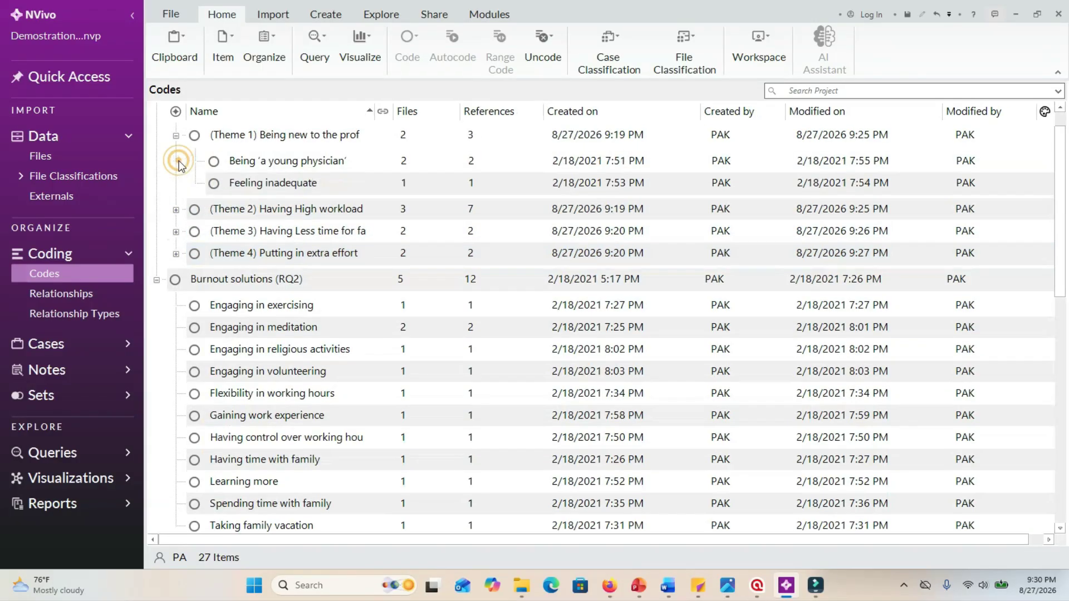
left_click(176, 254)
left_click(176, 203)
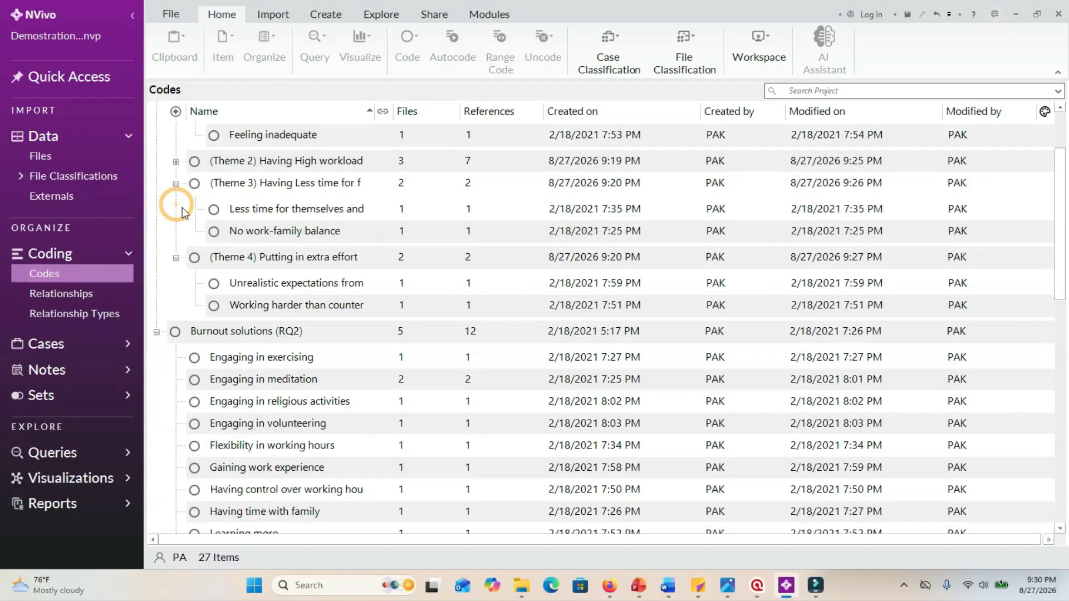
left_click(176, 162)
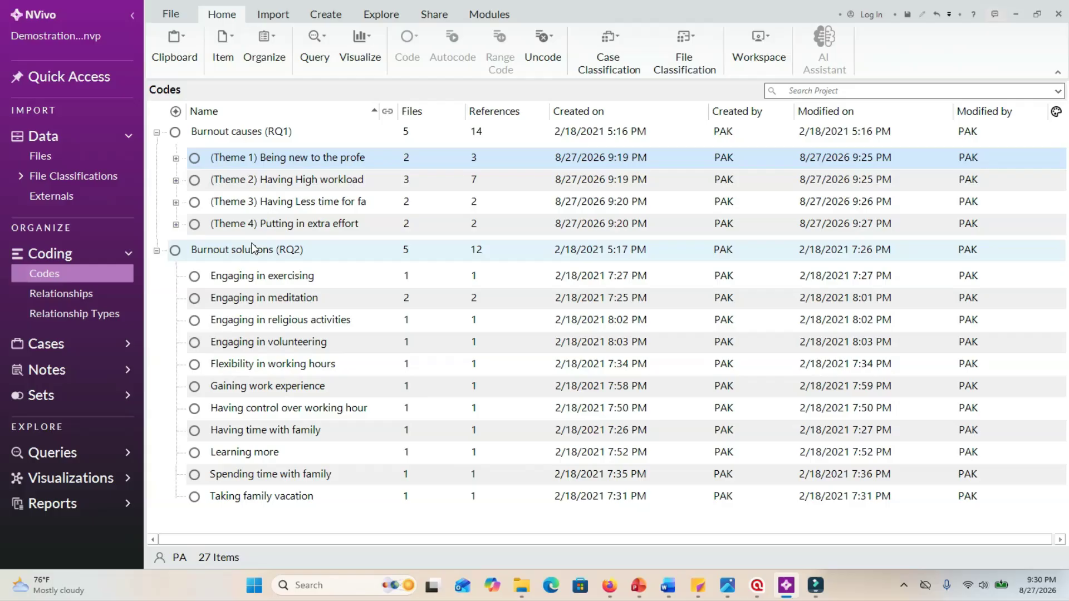
Collapse Burnout causes (RQ1) and leave only the child codes of Burnout solutions (RQ2) expanded.
left_click(156, 250)
left_click(156, 132)
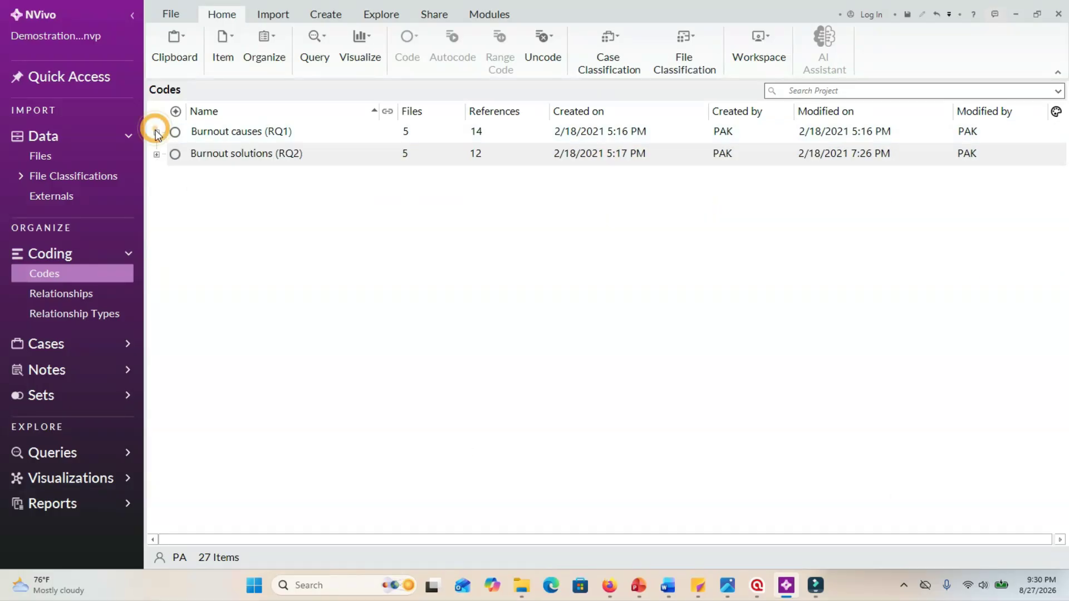
left_click(156, 154)
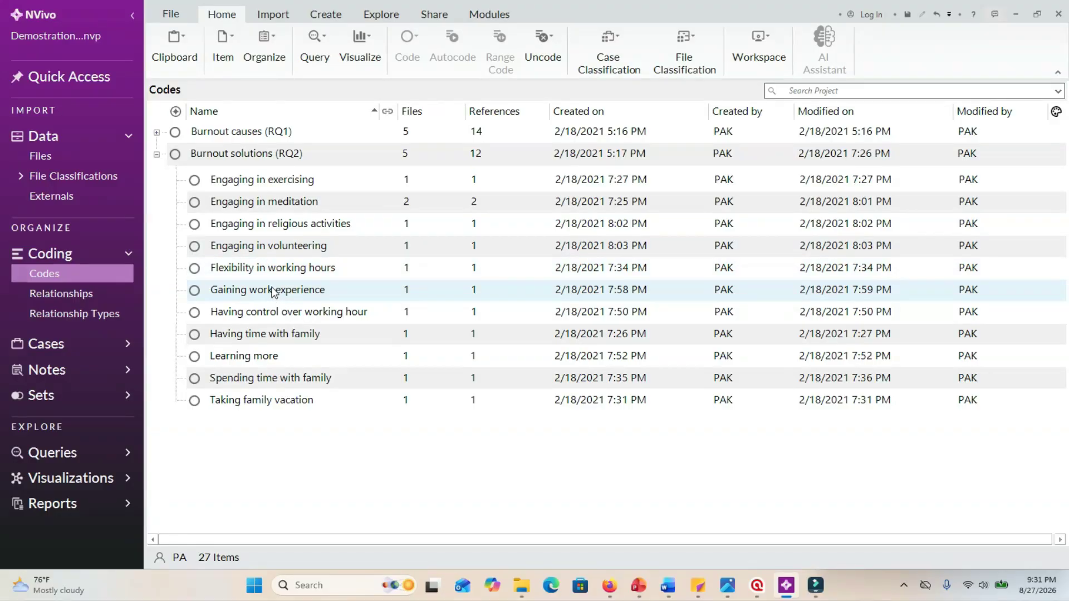
Create a child code named "(Theme 1)" under Burnout solutions (RQ2), aggregating coding from children.
left_click(324, 160)
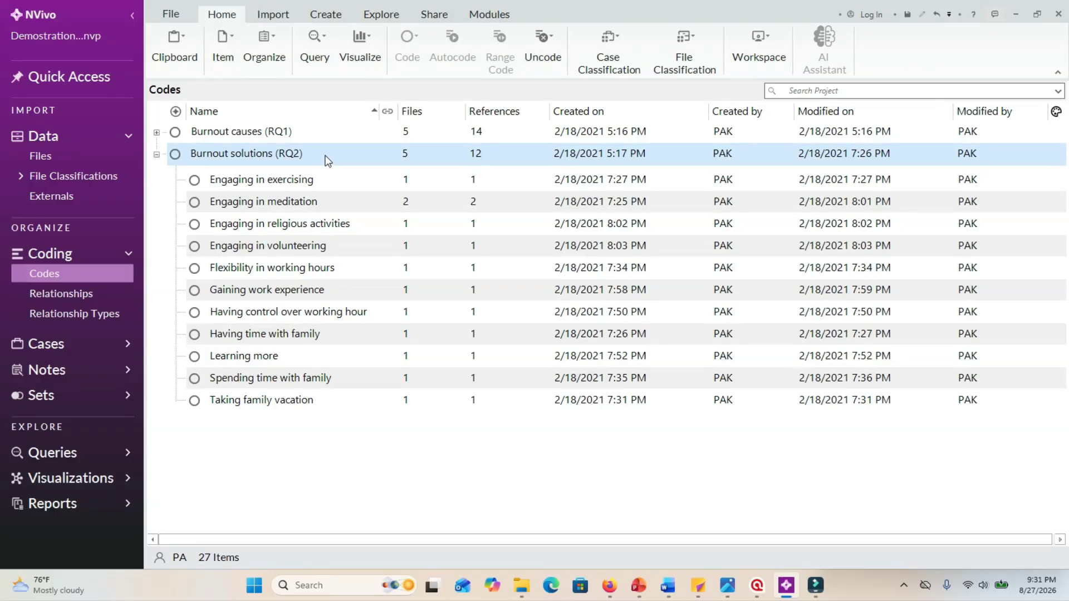
right_click(325, 159)
left_click(350, 163)
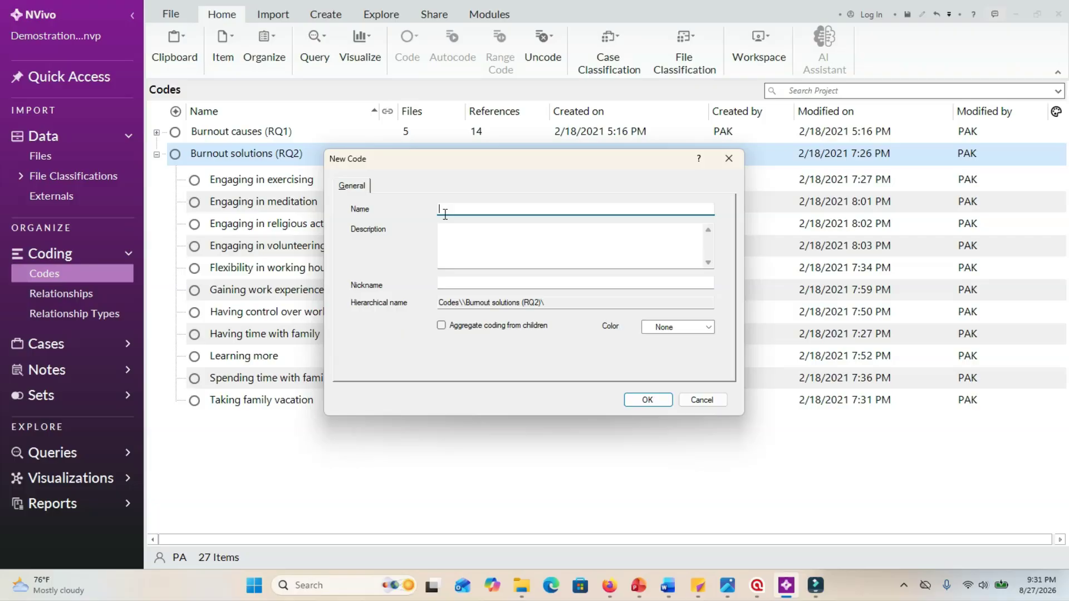
type("(Theme 1)")
left_click(441, 325)
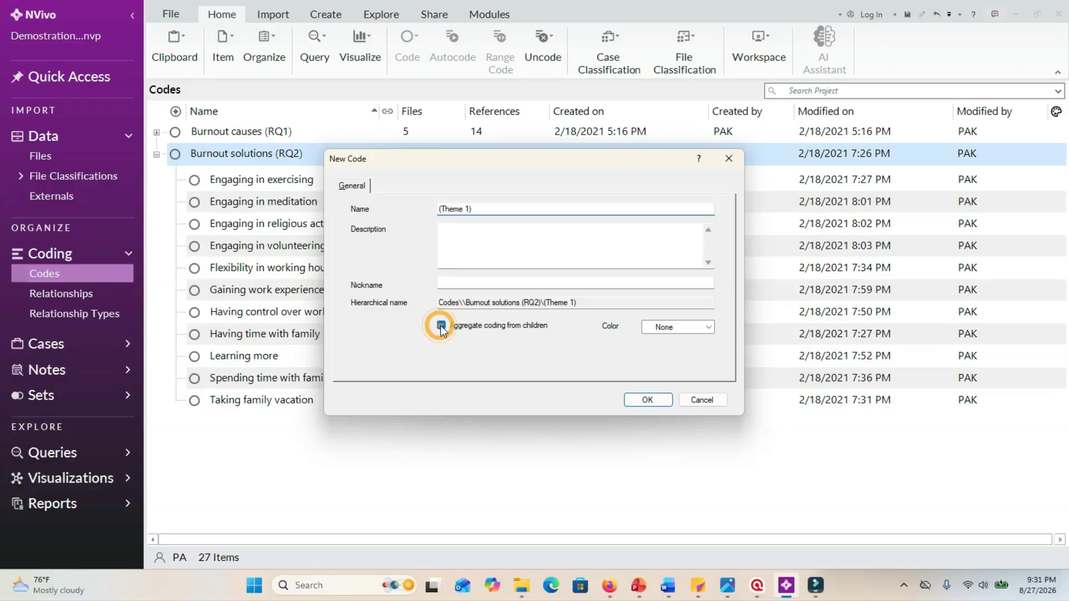
left_click(633, 399)
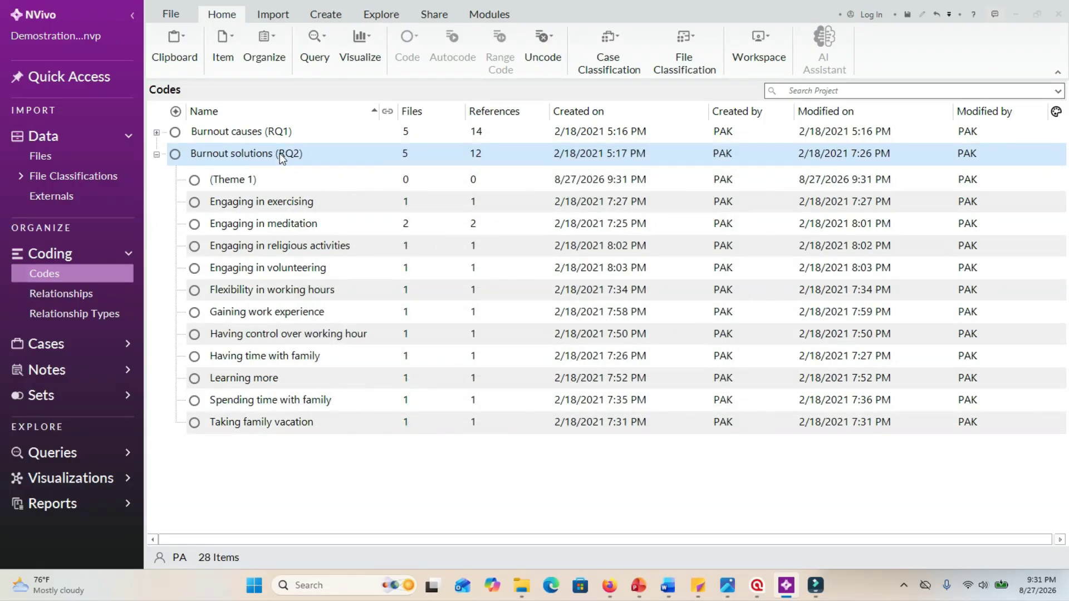
Create a child code named "(Theme 2)" under Burnout solutions (RQ2), aggregating coding from children.
right_click(281, 155)
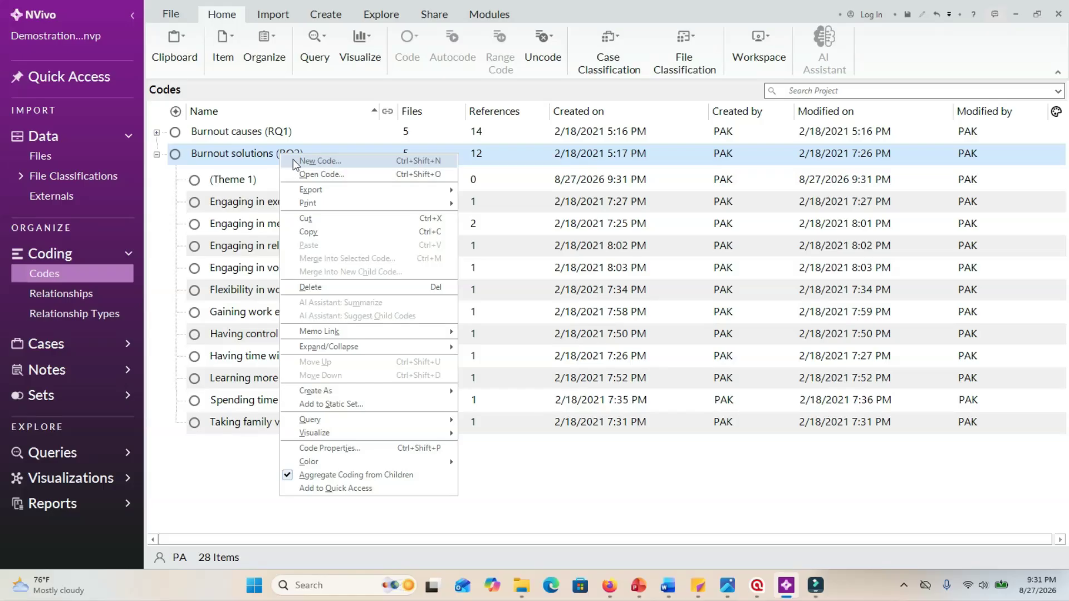
mouse_move(319, 393)
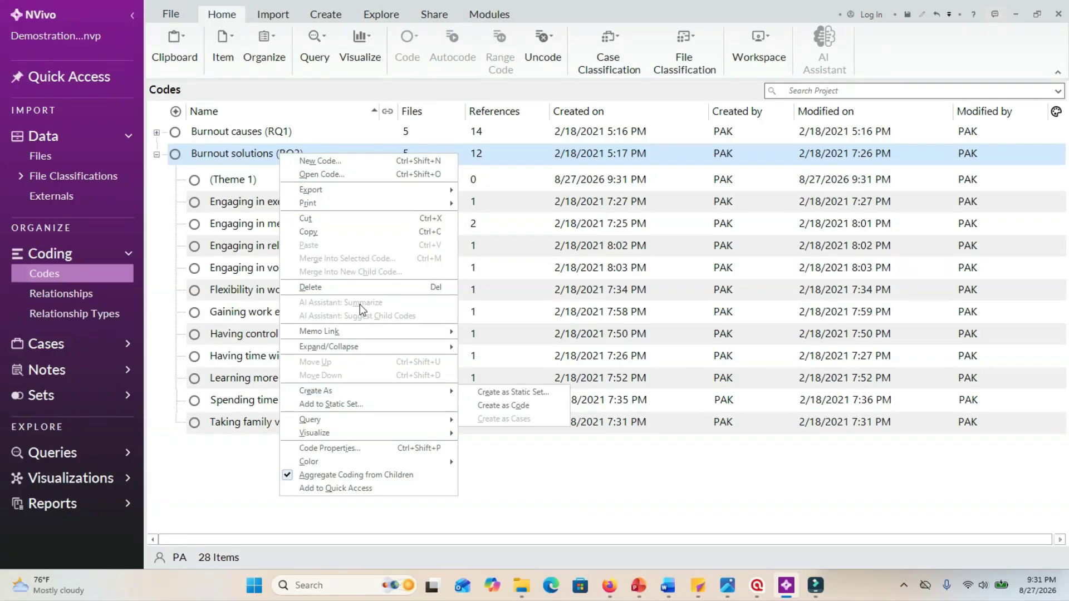
left_click(351, 160)
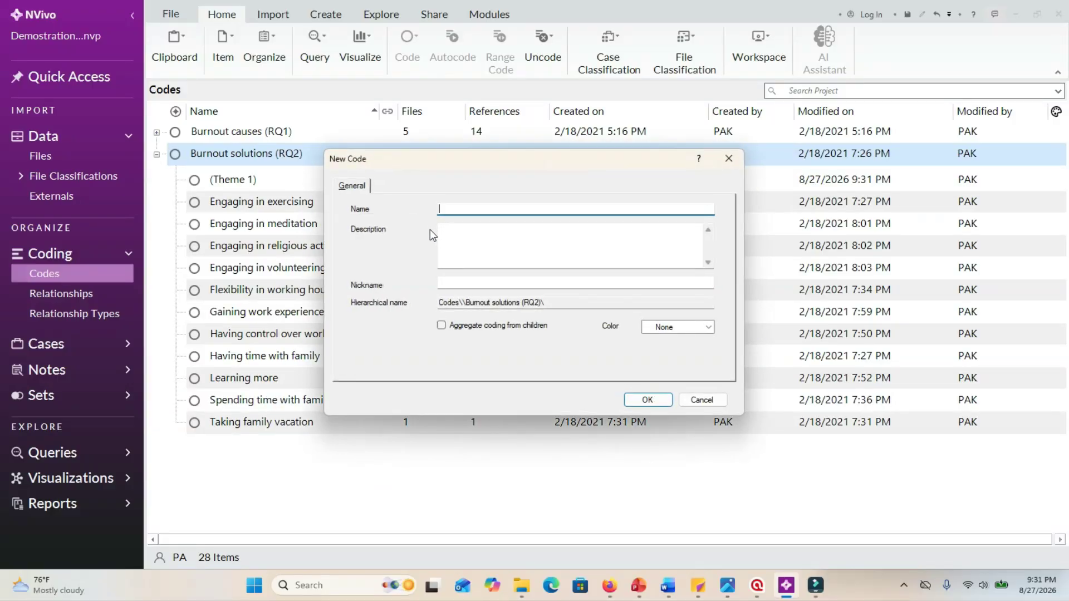
type("(Theme 2)")
left_click(441, 326)
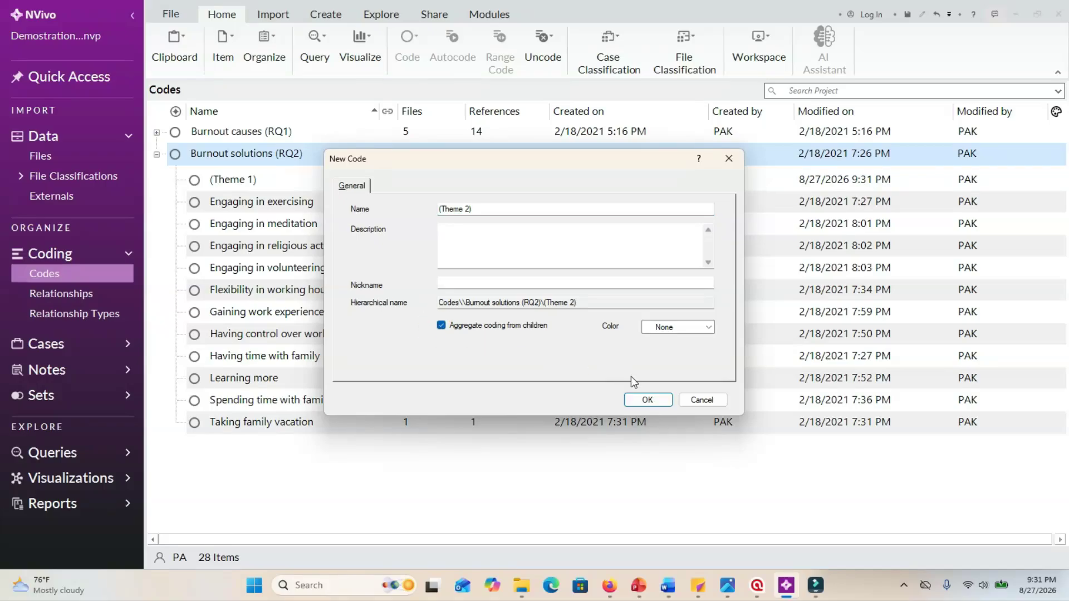
left_click(647, 400)
Under Burnout solutions (RQ2), create the child code "(Theme 3)" with coding aggregated from children, and the child code "(Theme 4)".
right_click(262, 149)
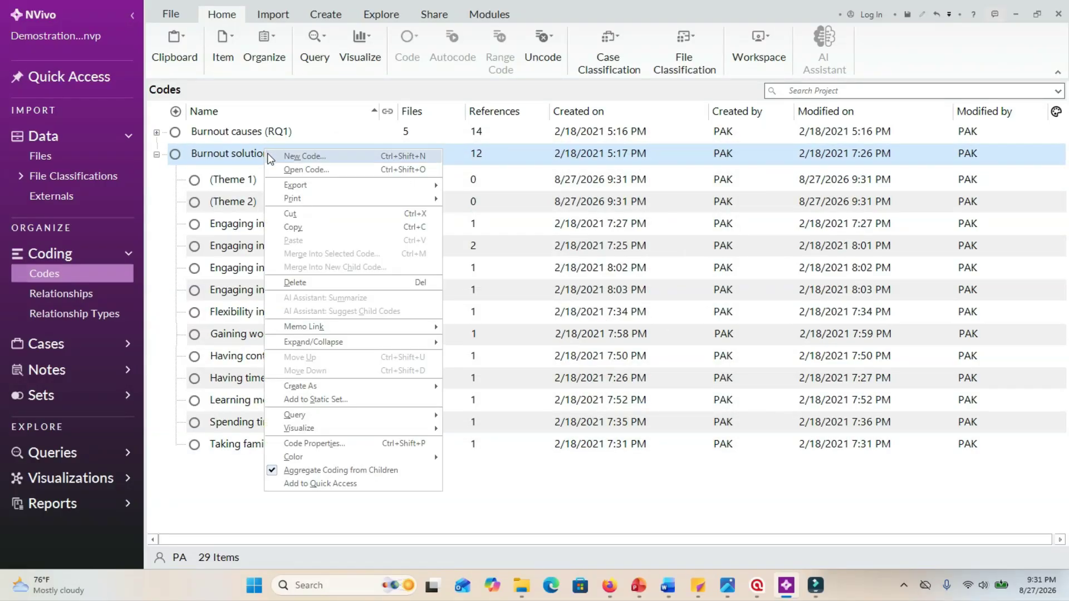
left_click(303, 156)
type("(Theme 3)")
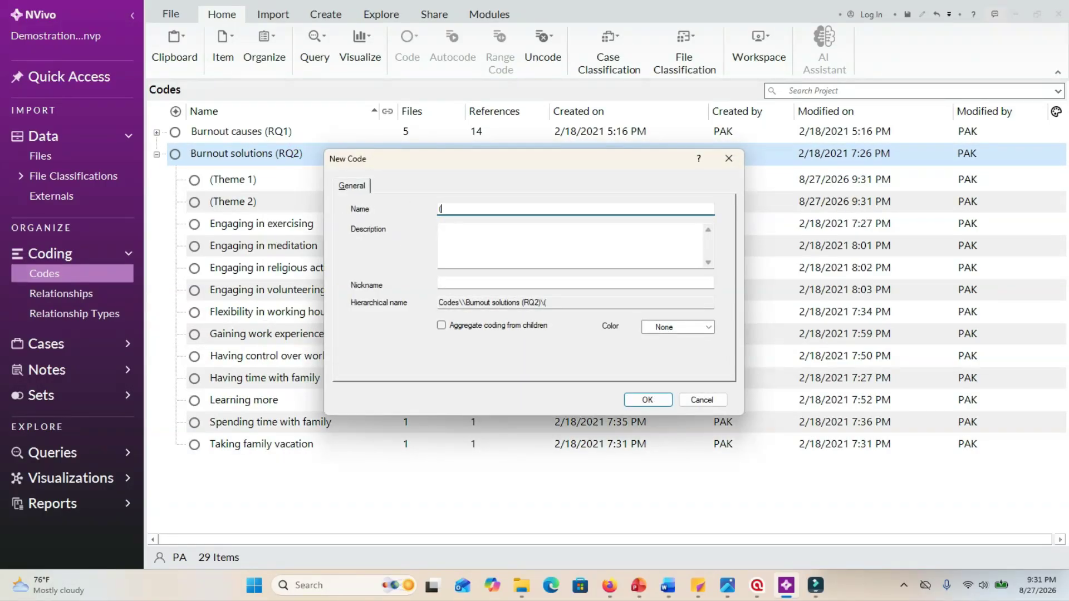
left_click(441, 325)
left_click(630, 401)
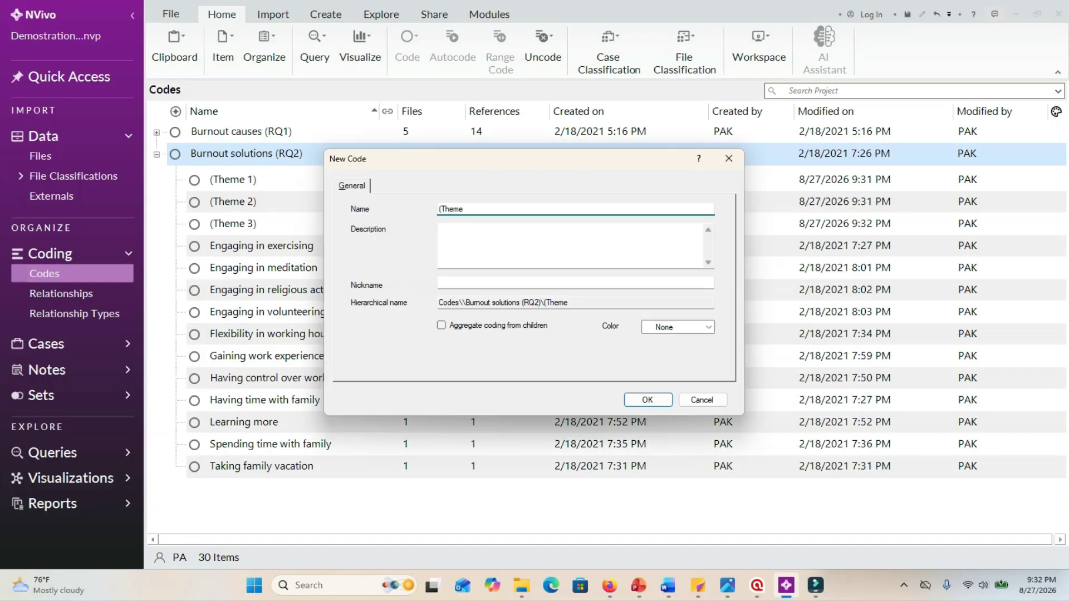
type("4)")
left_click(647, 401)
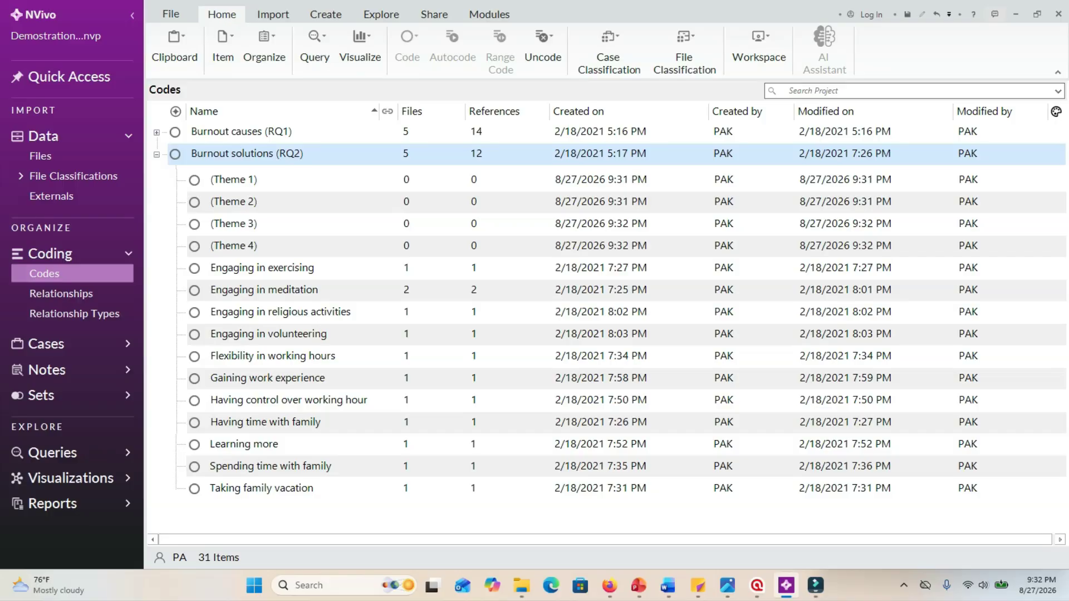
Move the code "Engaging in exercising" into (Theme 1) under Burnout solutions (RQ2).
left_click(301, 273)
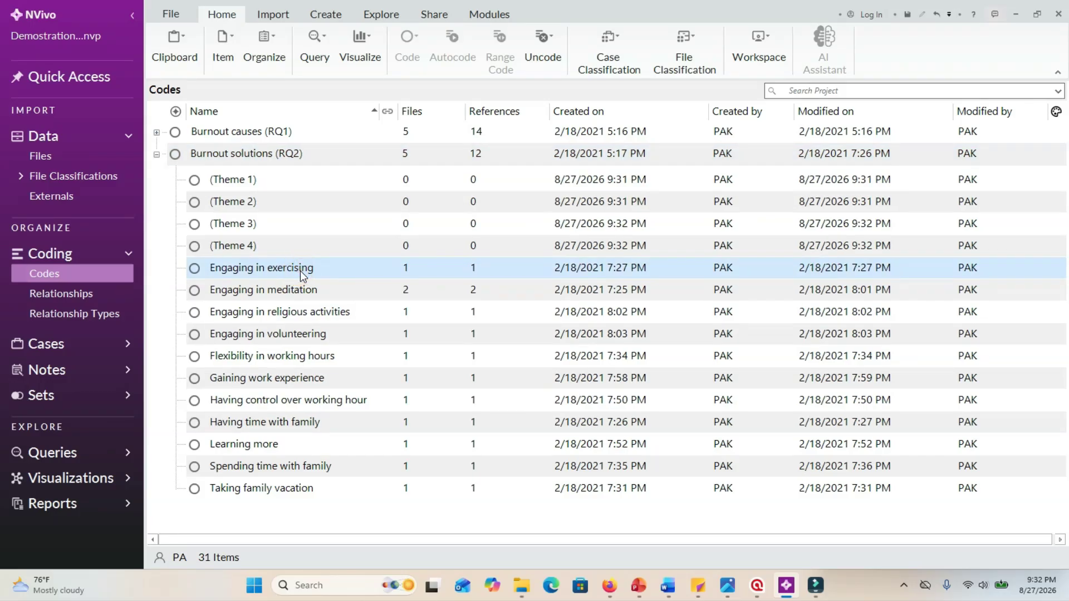
left_click(299, 271)
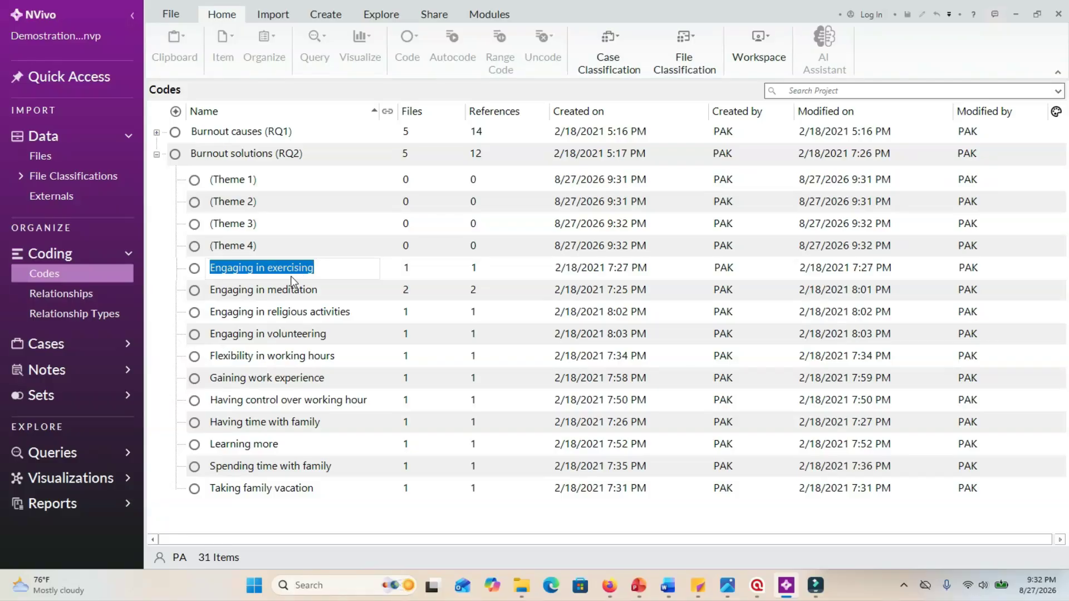
left_click(291, 288)
left_click(297, 270)
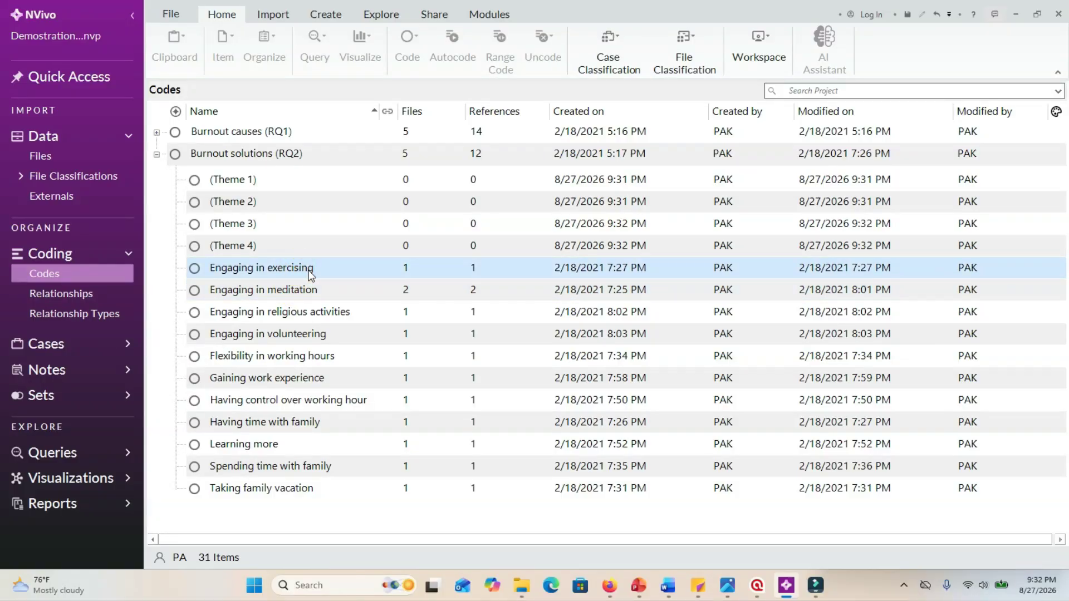
left_click_drag(310, 272, 303, 186)
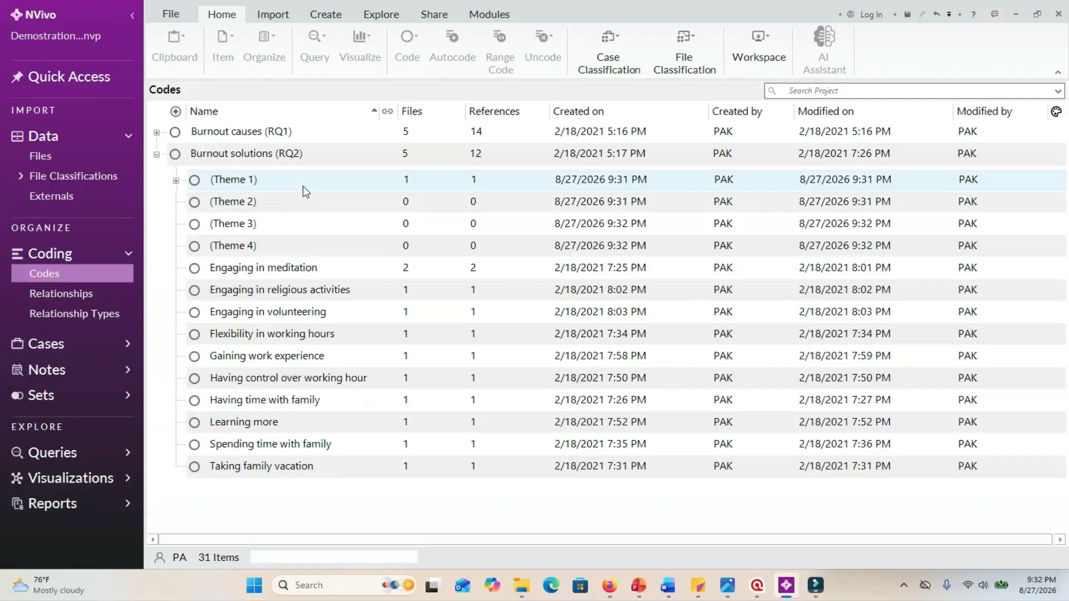
Move the code "Engaging in meditation" into (Theme 1) and expand that theme.
left_click(269, 272)
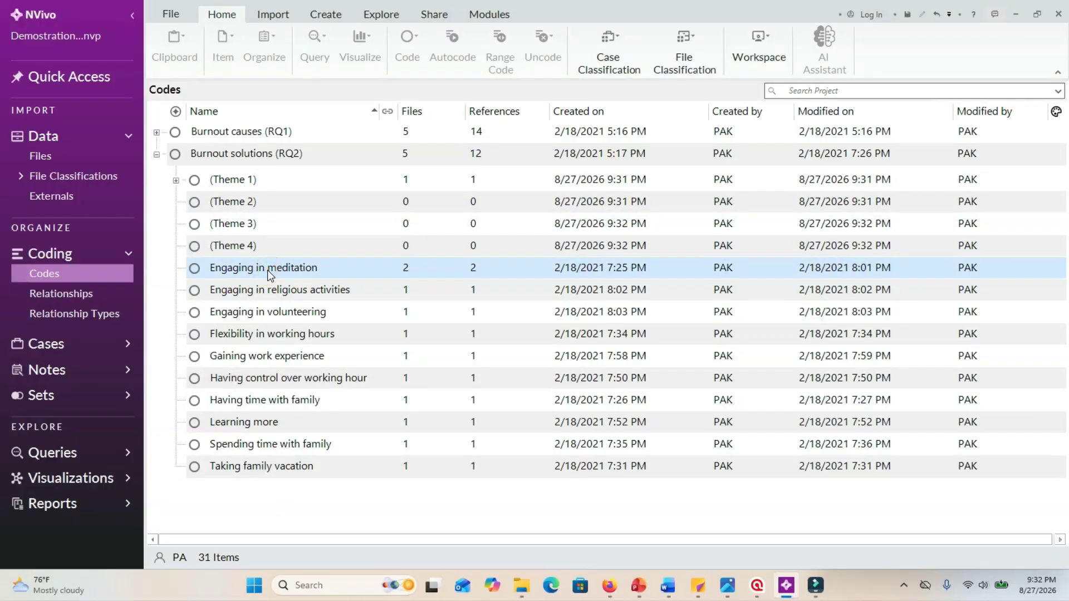
left_click_drag(267, 270, 277, 189)
left_click(176, 180)
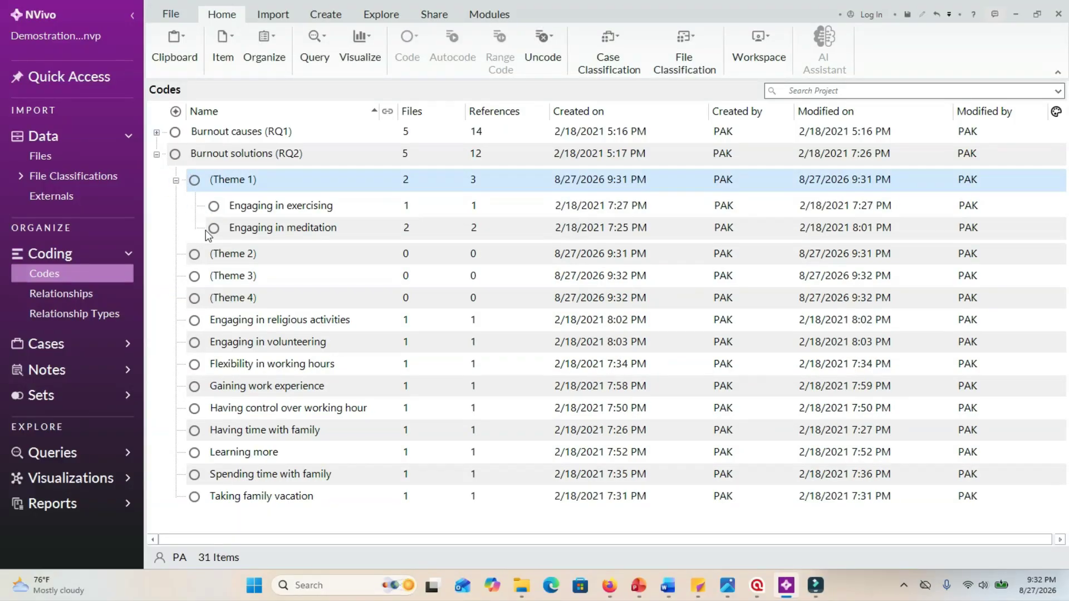
Move the code "Engaging in religious activities" into (Theme 1) under Burnout solutions (RQ2).
left_click(298, 323)
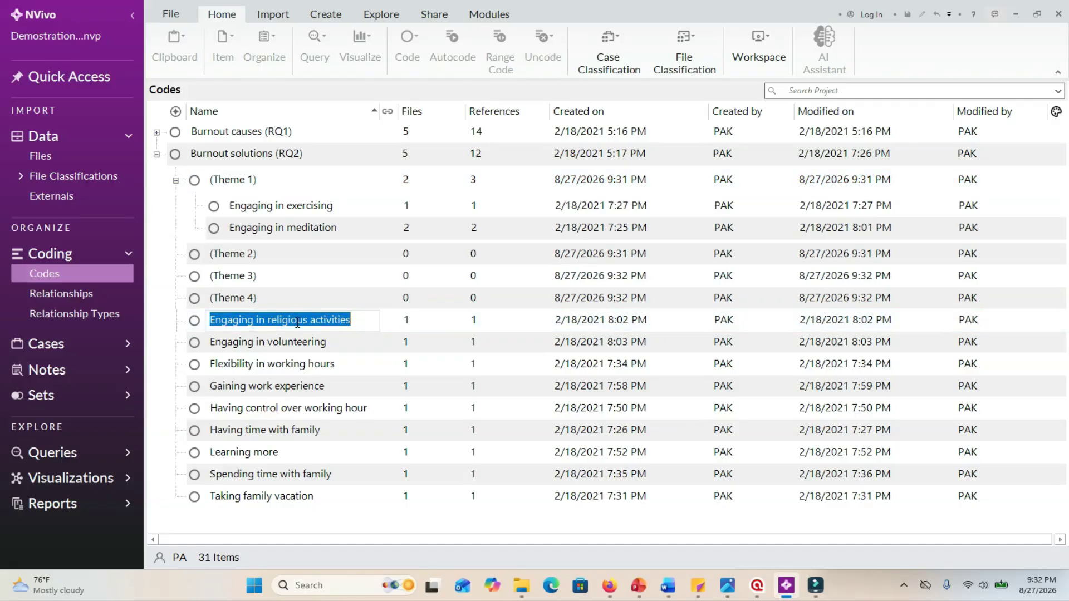
left_click(266, 340)
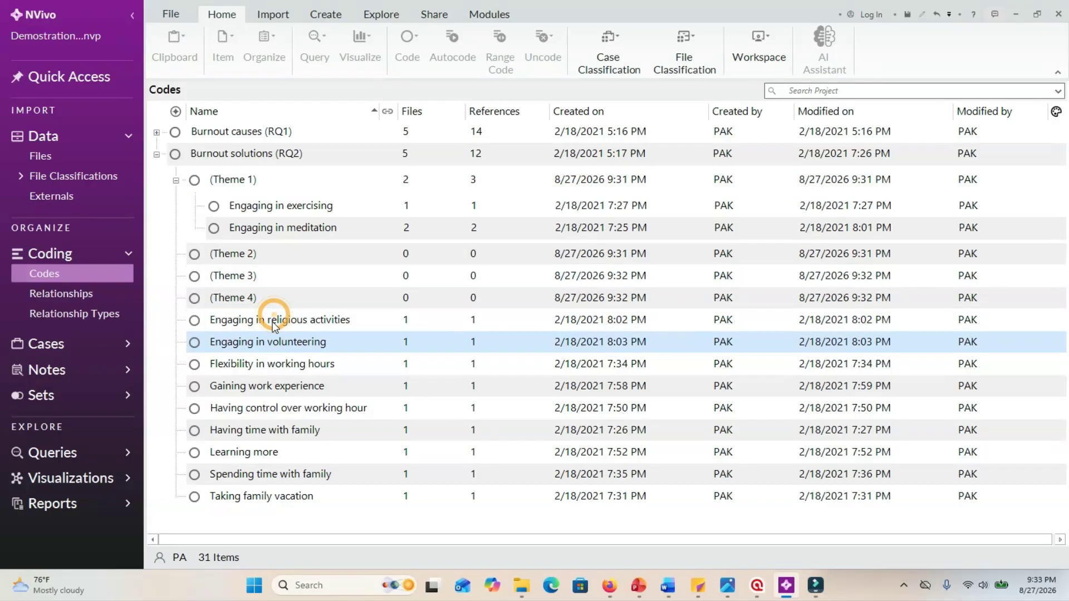
left_click(273, 320)
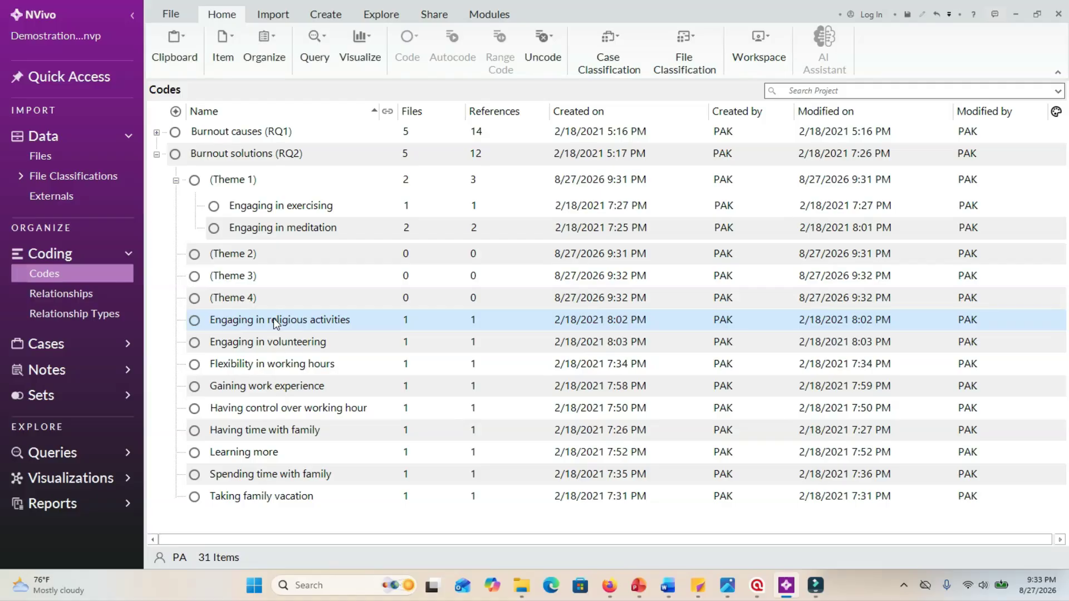
left_click_drag(273, 319, 280, 193)
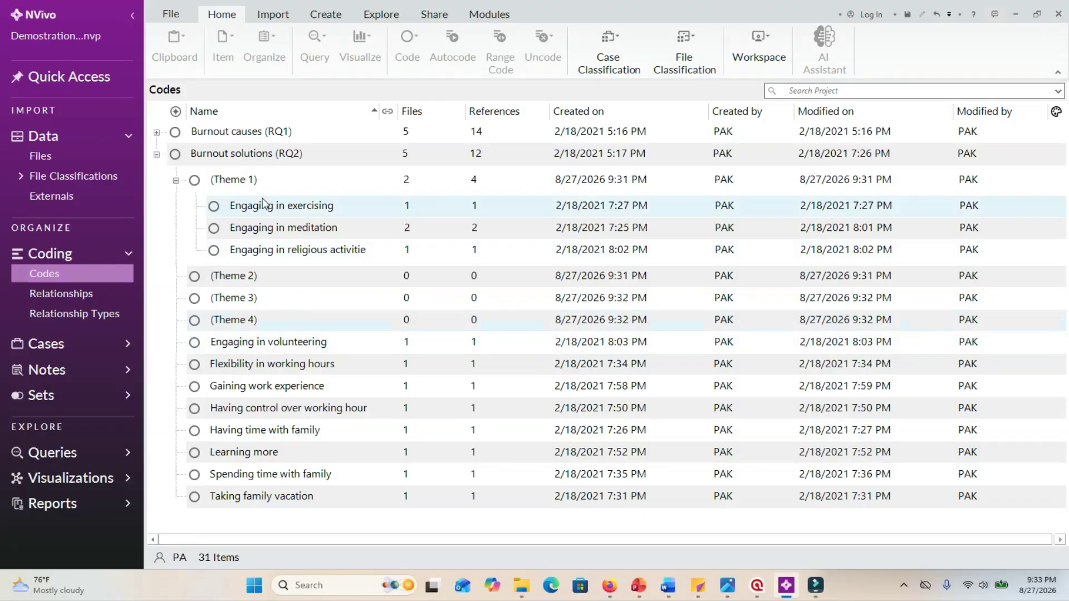
Move the code "Engaging in volunteering" into (Theme 2) under Burnout solutions (RQ2).
left_click(246, 349)
left_click(248, 345)
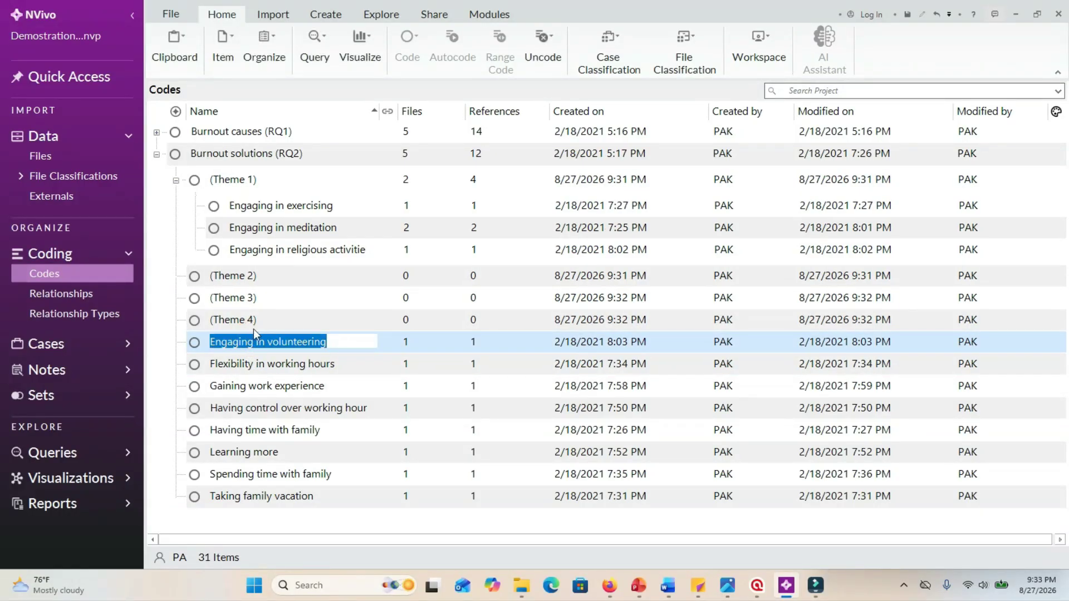
left_click(252, 296)
left_click(211, 357)
left_click(206, 338)
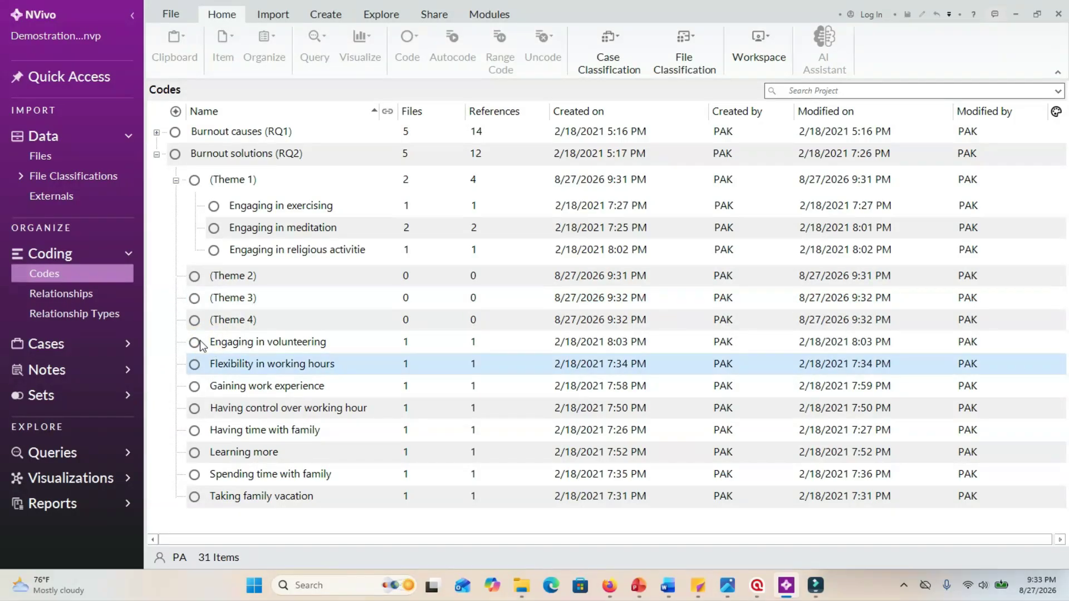
left_click_drag(201, 346, 177, 279)
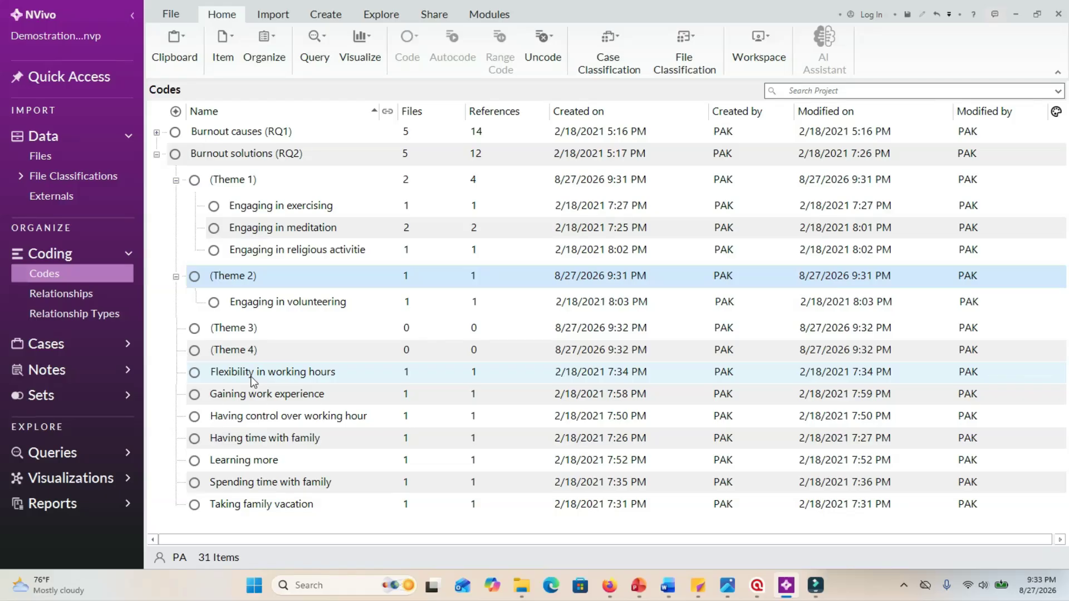
Move the code "Flexibility in working hours" into (Theme 3) and expand that theme.
left_click(196, 373)
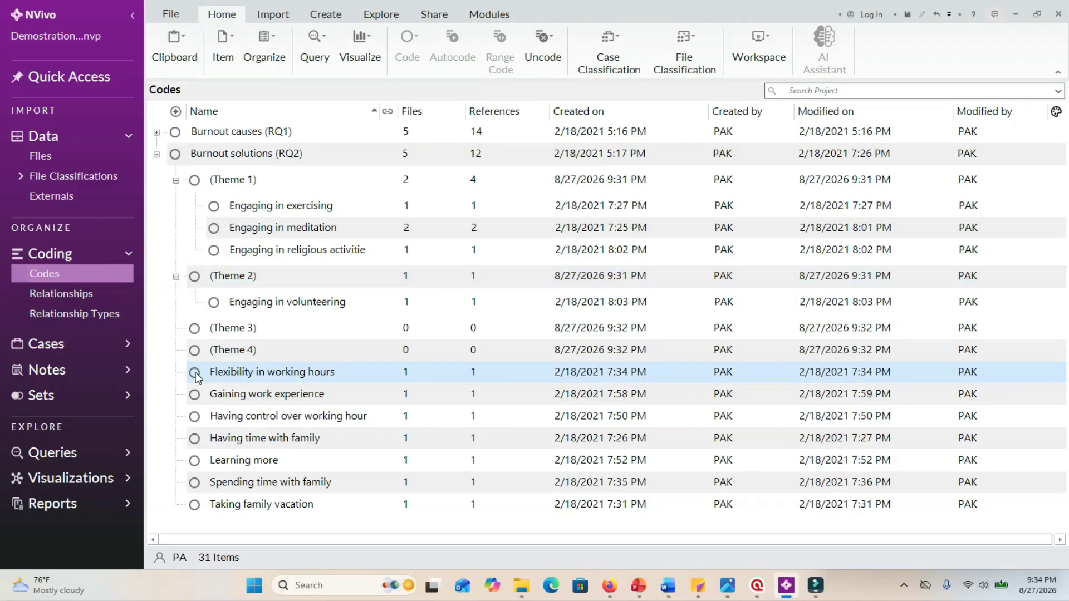
left_click_drag(195, 372, 217, 334)
left_click(176, 328)
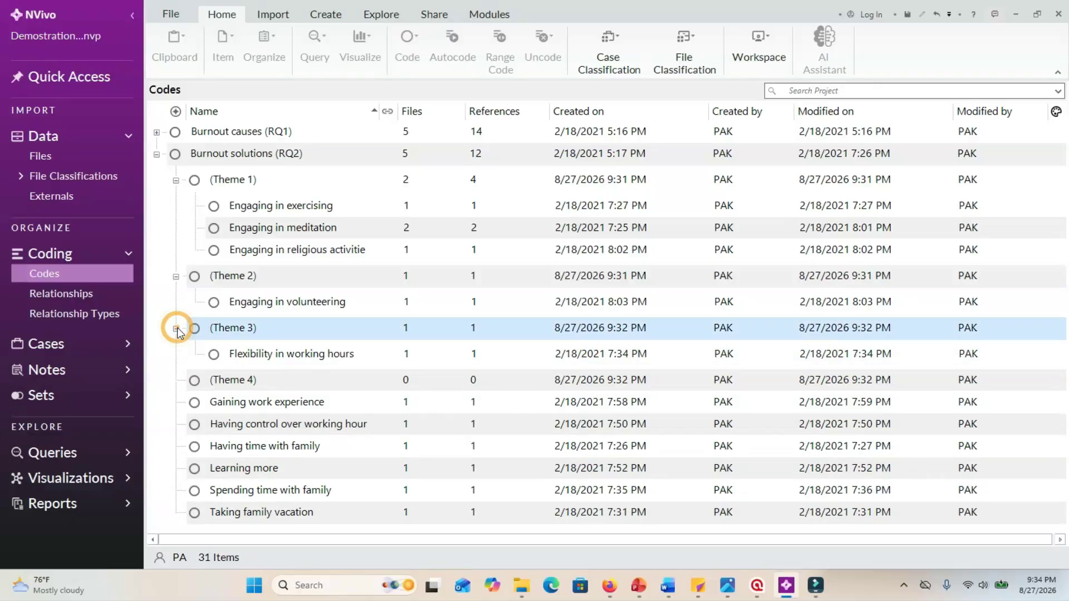
Move the code "Gaining work experience" into (Theme 4) under Burnout solutions (RQ2) and expand that theme.
left_click(222, 406)
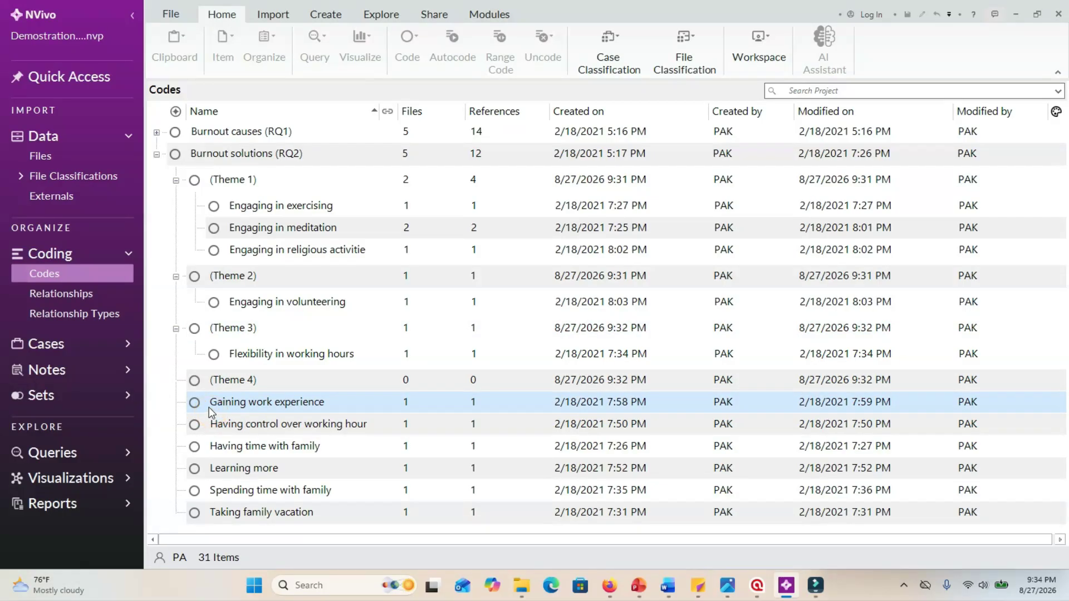
left_click(207, 404)
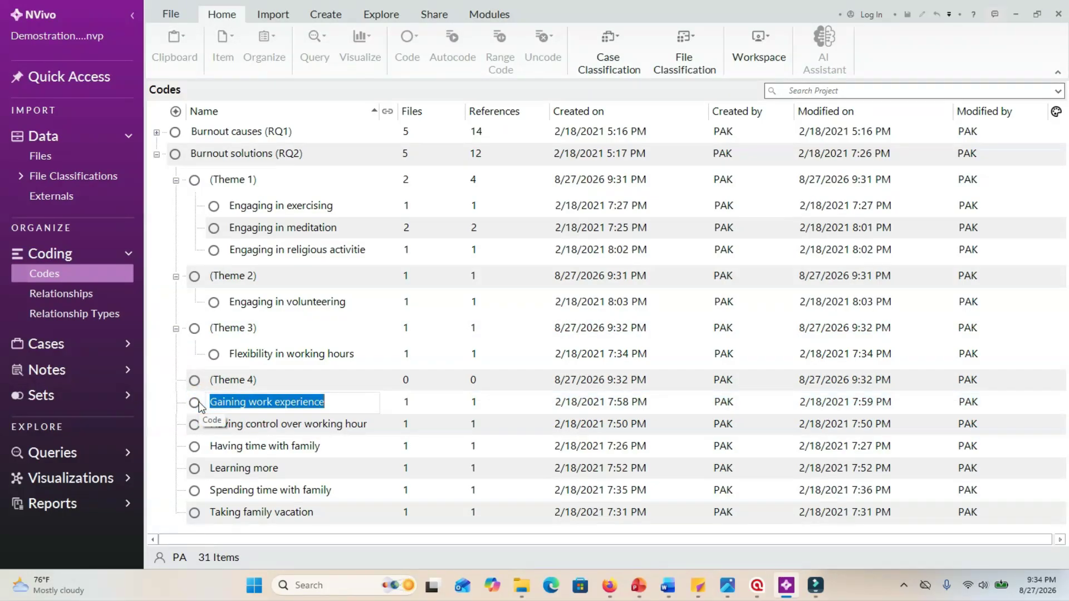
left_click(197, 404)
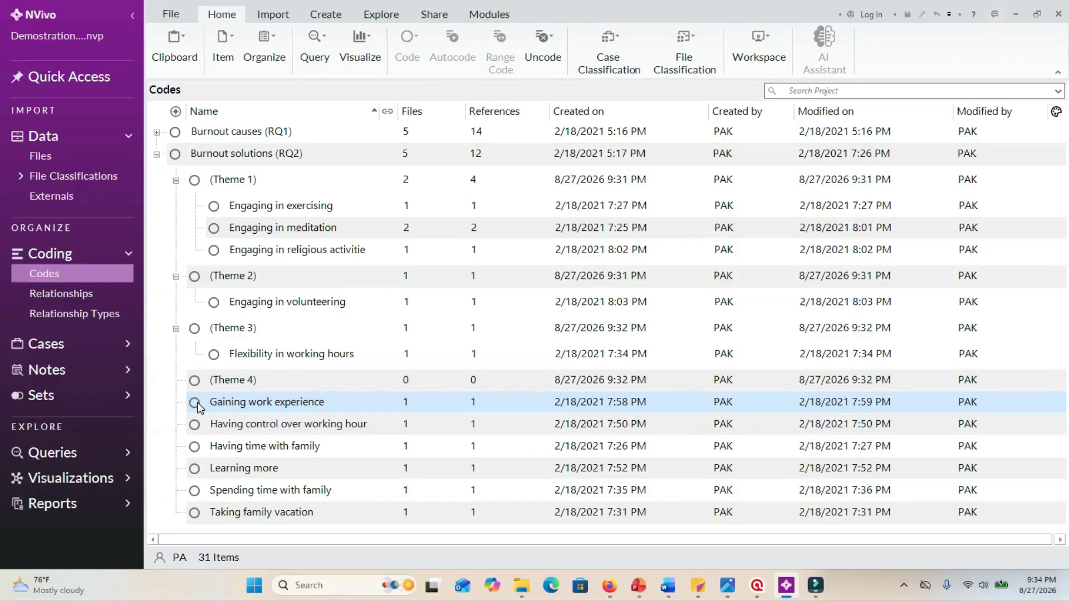
left_click_drag(197, 402, 206, 383)
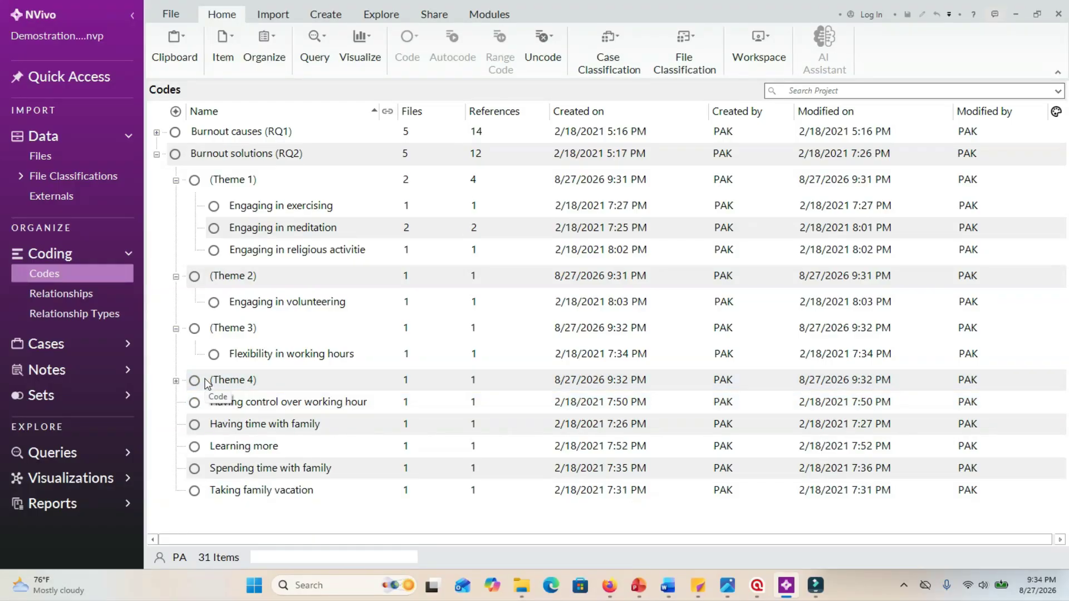
left_click(176, 381)
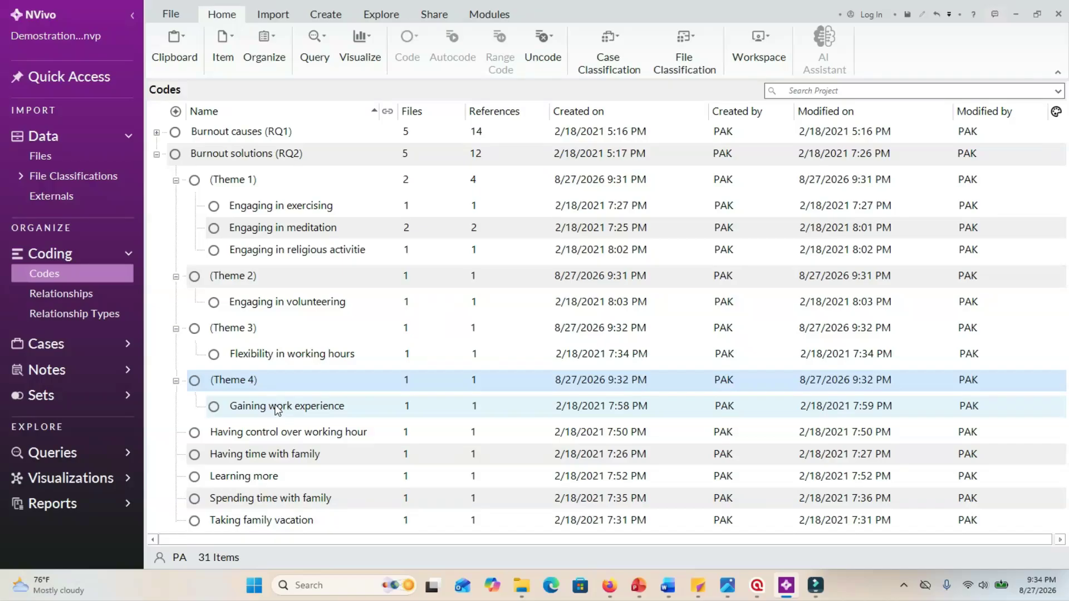
Move the code "Having control over working hour" into (Theme 3) and "Having time with family" into (Theme 2).
left_click(197, 436)
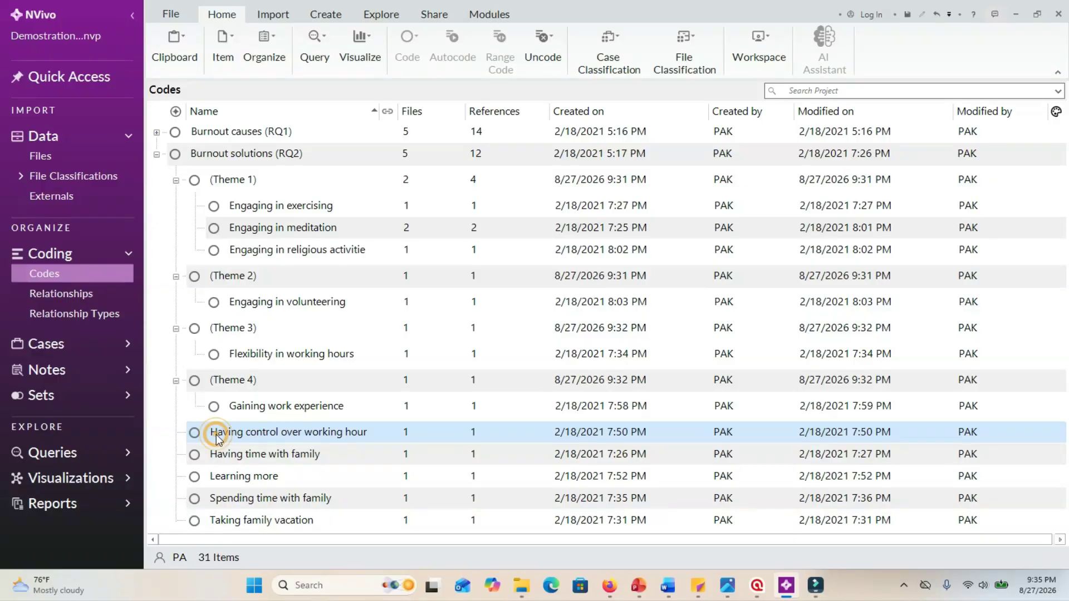
left_click_drag(215, 408, 237, 337)
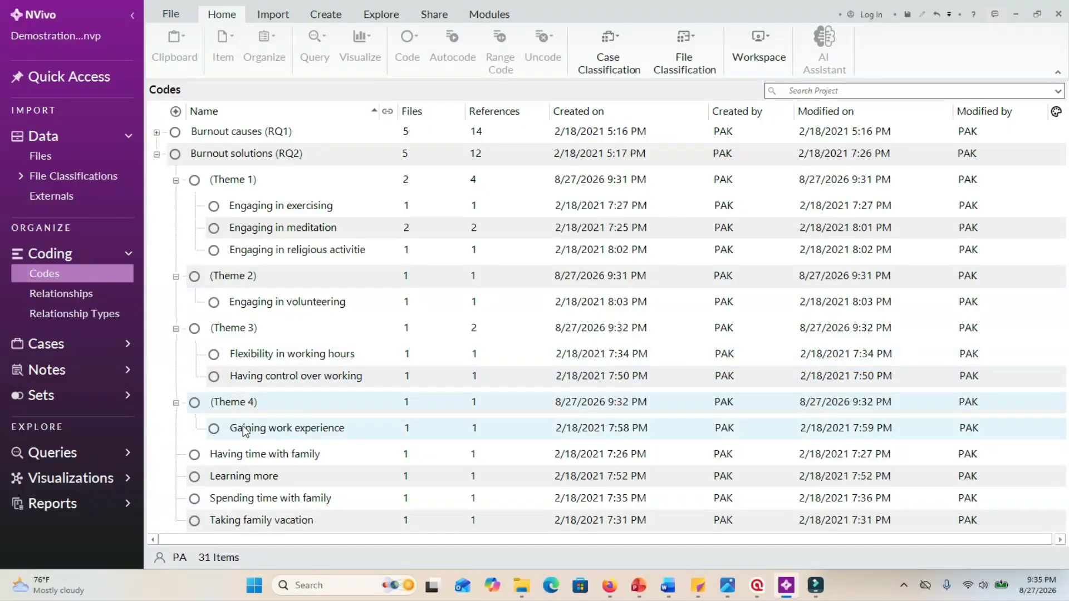
left_click(238, 456)
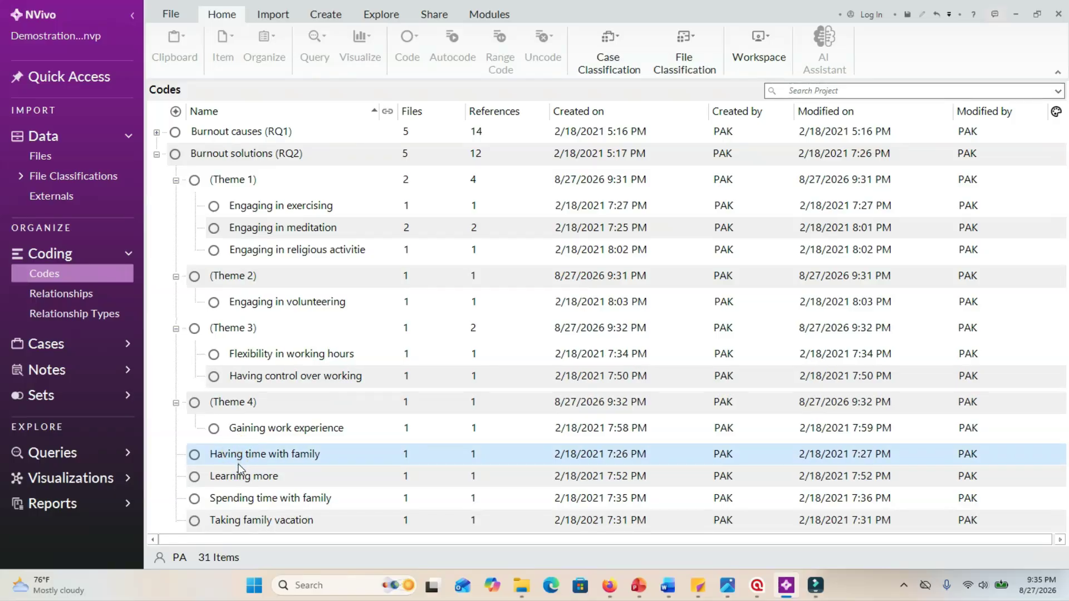
left_click(238, 457)
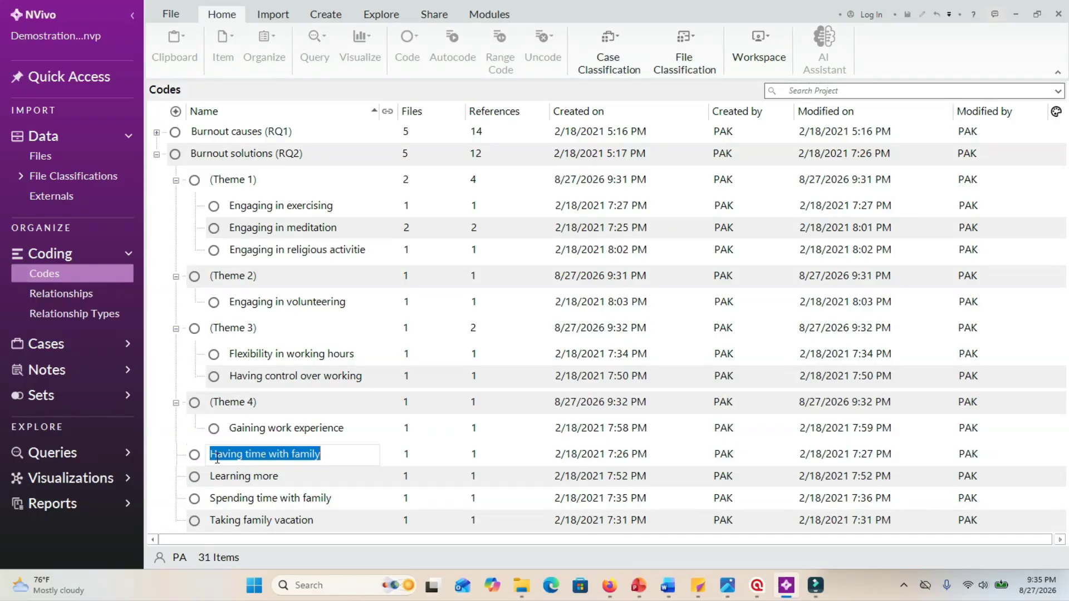
left_click(191, 459)
left_click_drag(191, 461, 223, 283)
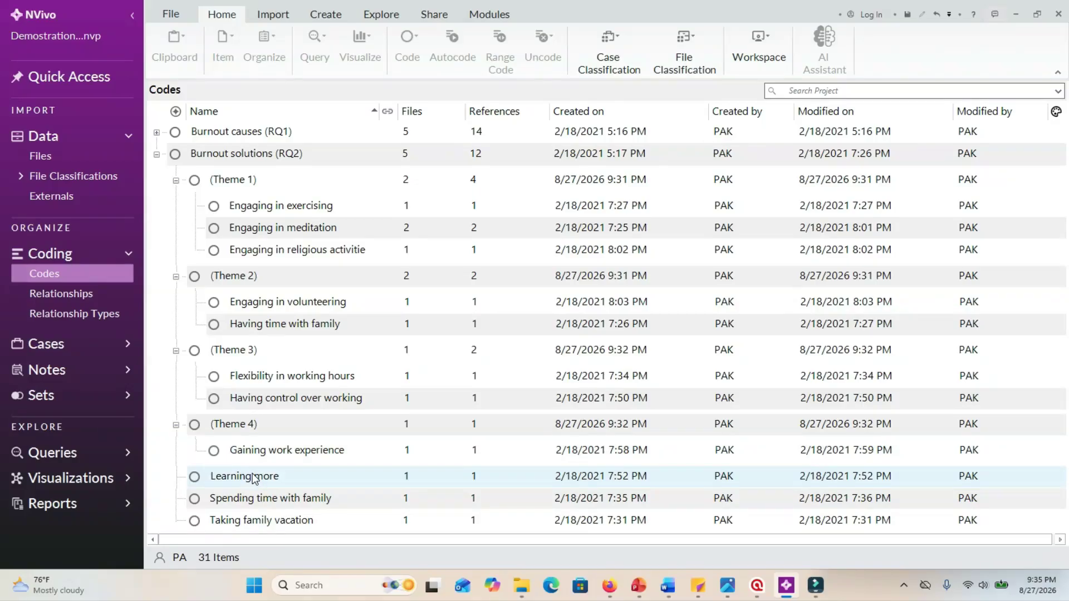
Move the code "Learning more" into (Theme 4) under Burnout solutions (RQ2).
left_click(220, 481)
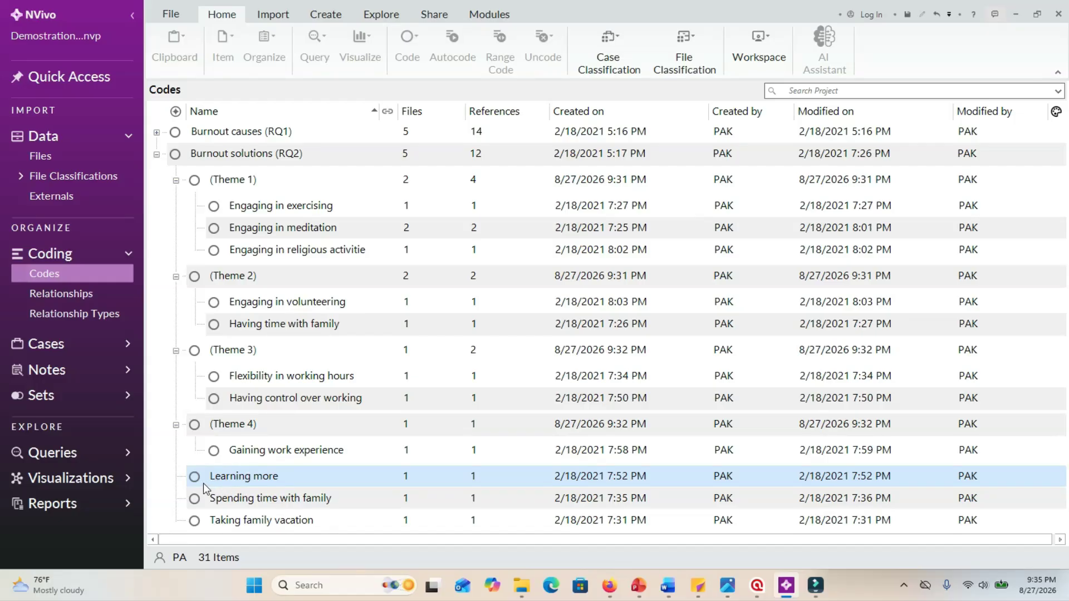
left_click(196, 477)
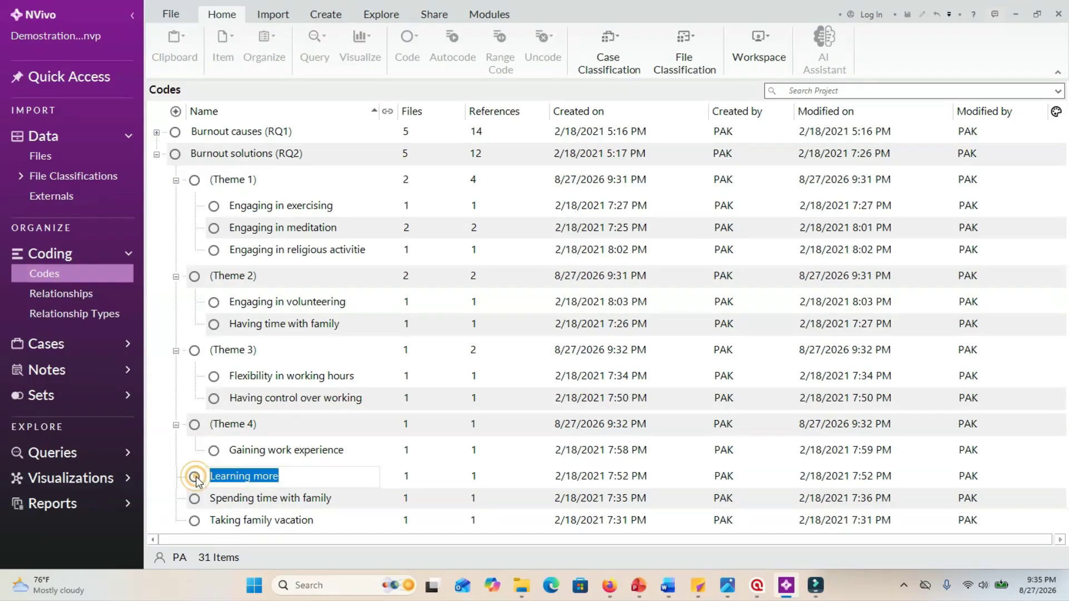
left_click_drag(196, 477, 219, 425)
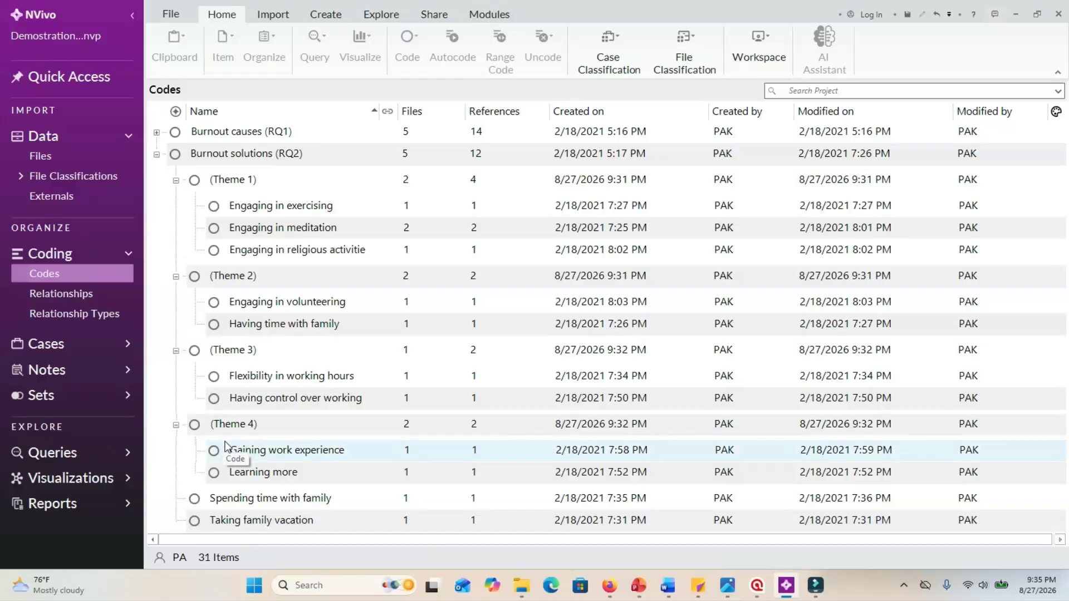
Move the codes "Spending time with family" and "Taking family vacation" into (Theme 2).
left_click(196, 500)
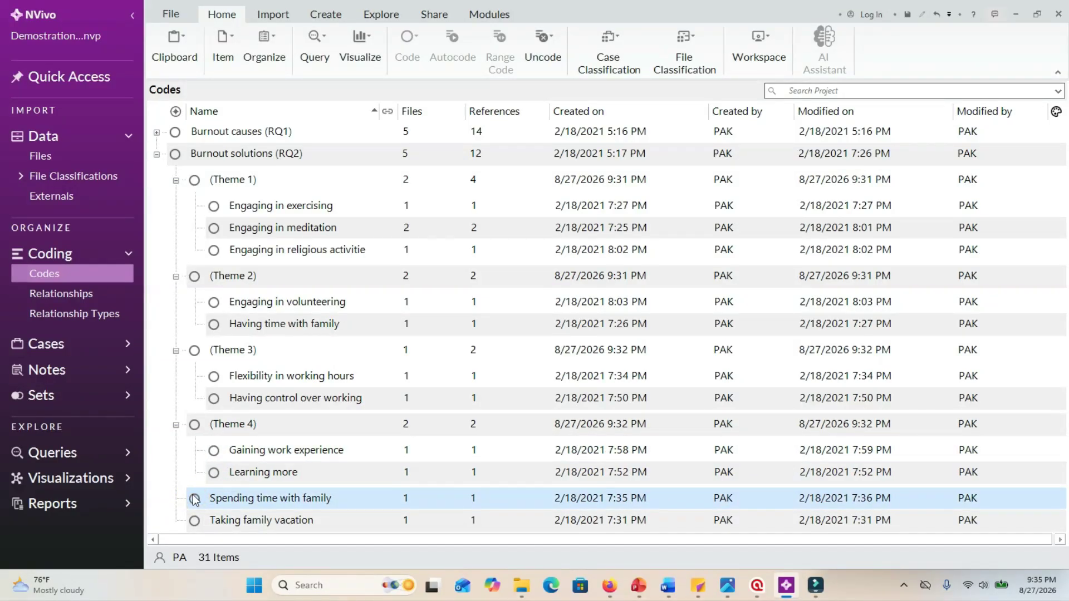
left_click_drag(196, 500, 239, 294)
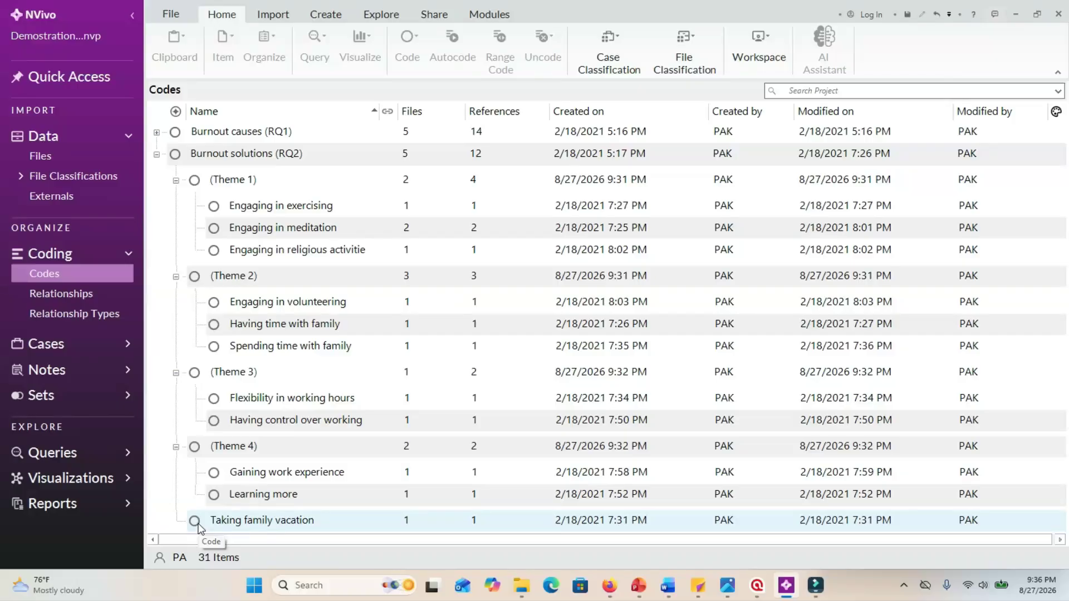
left_click_drag(198, 526, 240, 277)
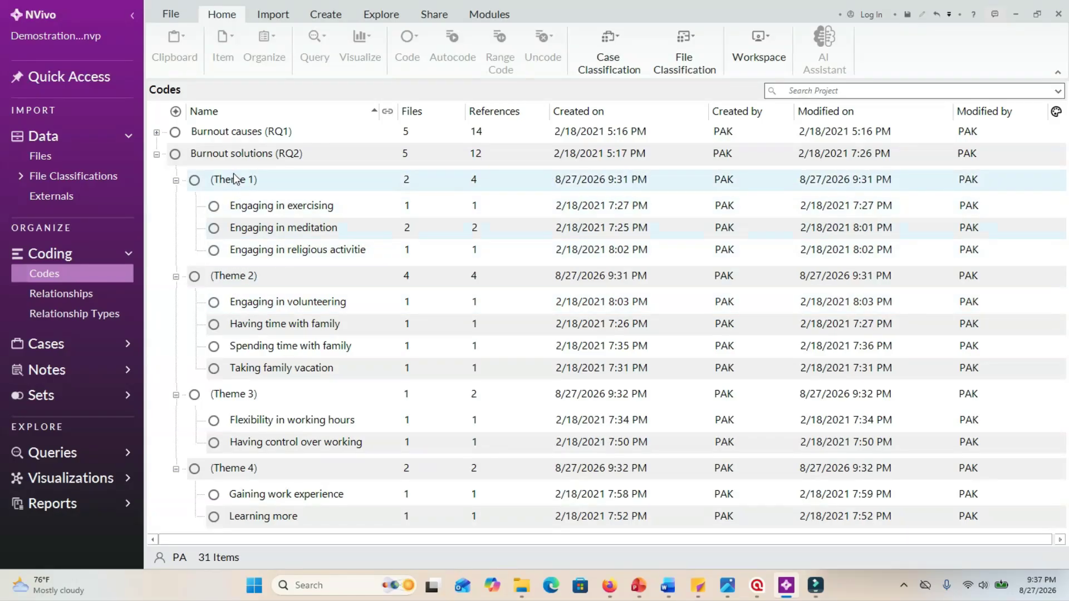
Create a child code named "(Theme 5)" under Burnout solutions (RQ2) with coding aggregated from children.
left_click(225, 158)
right_click(229, 158)
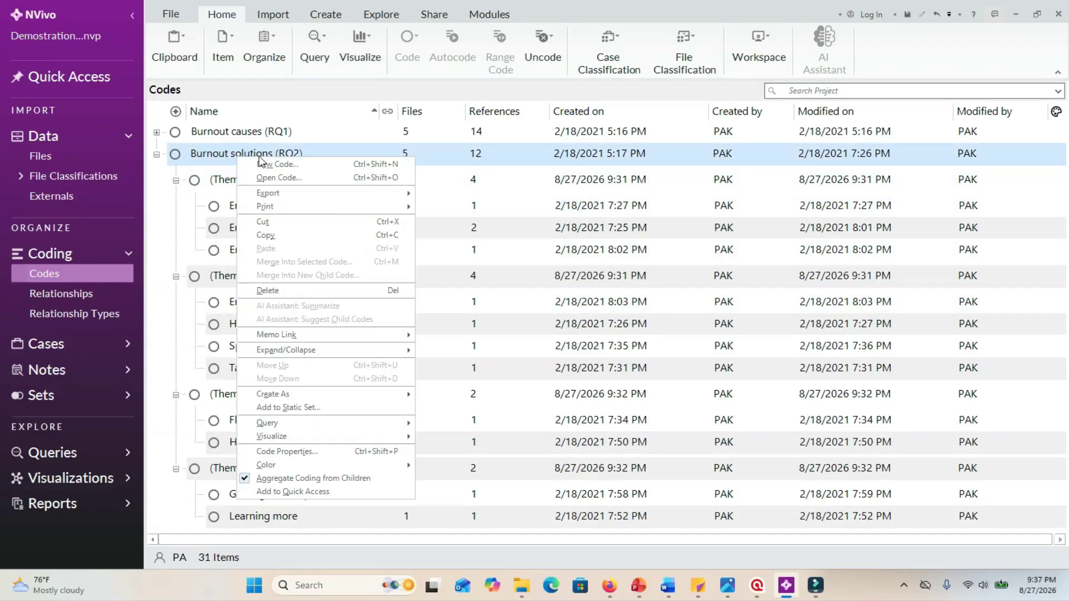
left_click(262, 162)
type("(Theme 5)")
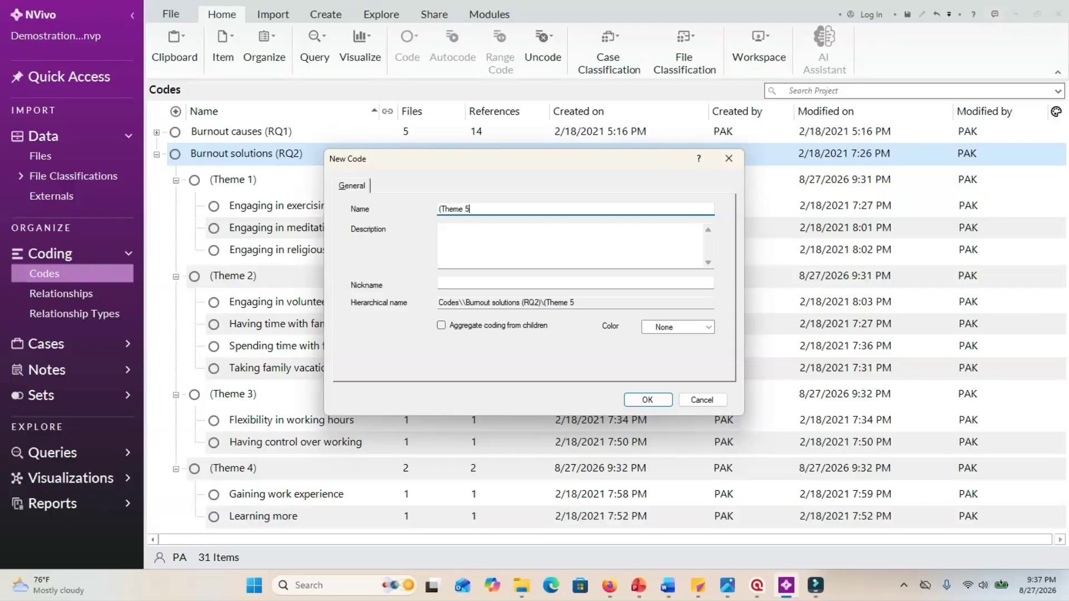
left_click(441, 327)
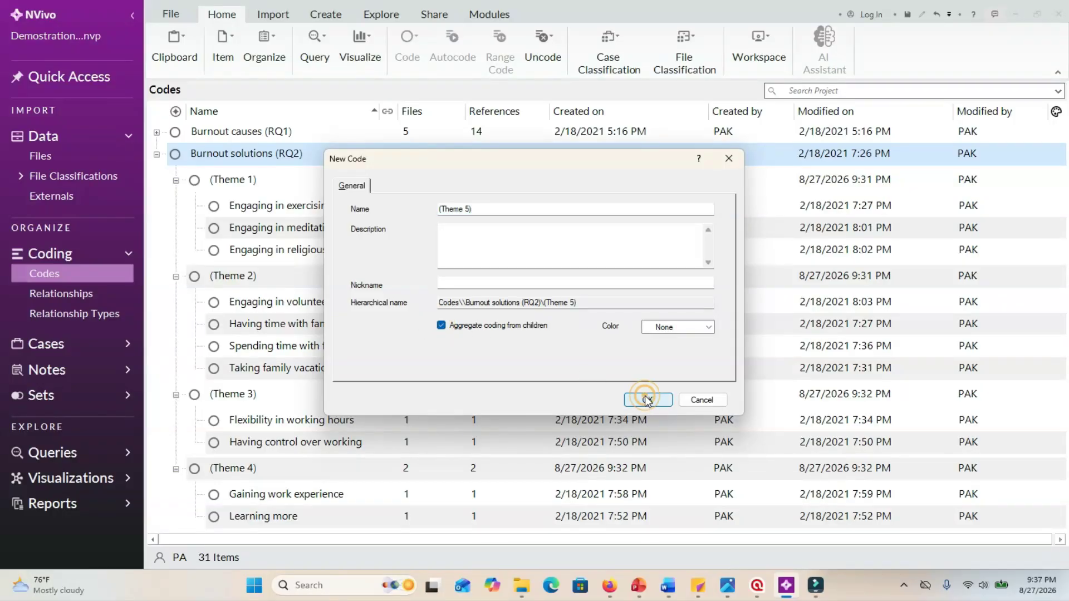
left_click(646, 397)
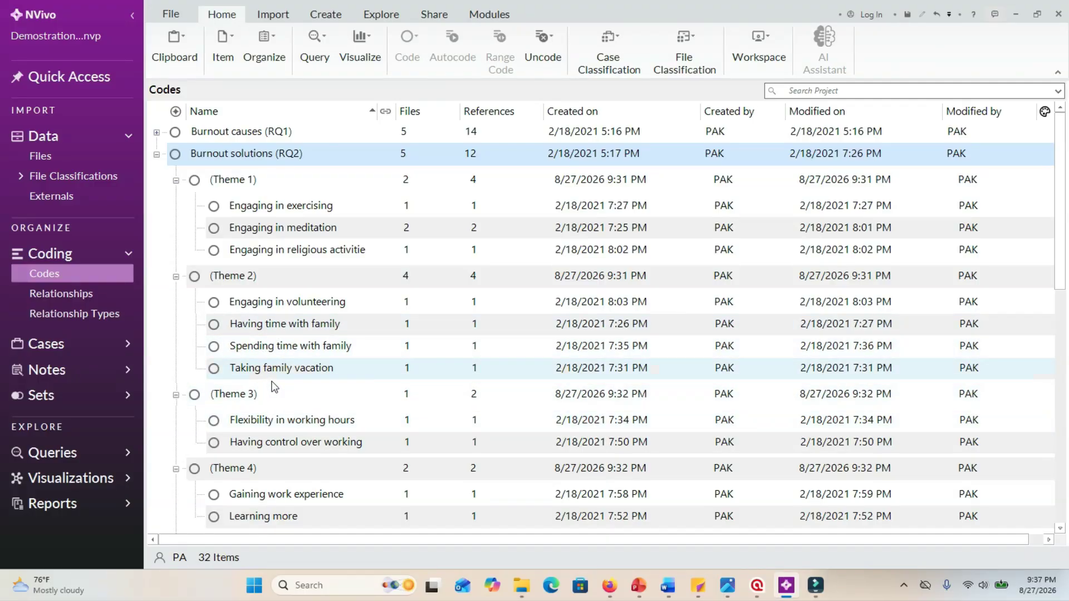
Cut the code "Engaging in volunteering" from (Theme 2), paste it into (Theme 5), and expand (Theme 4) and (Theme 5).
left_click(258, 303)
right_click(258, 302)
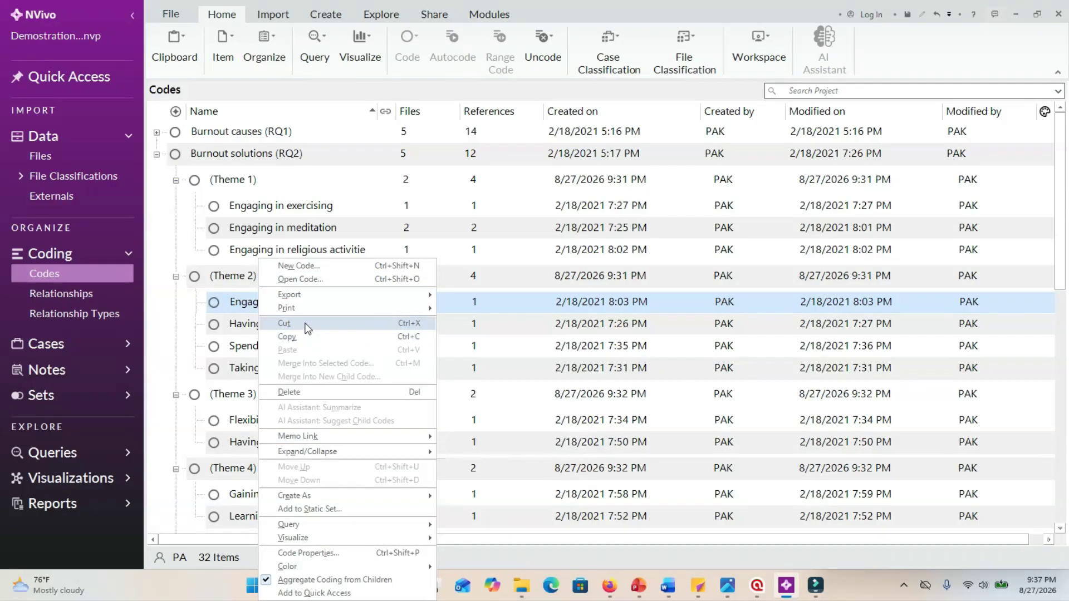
left_click(306, 324)
scroll(306, 399, "down", 5)
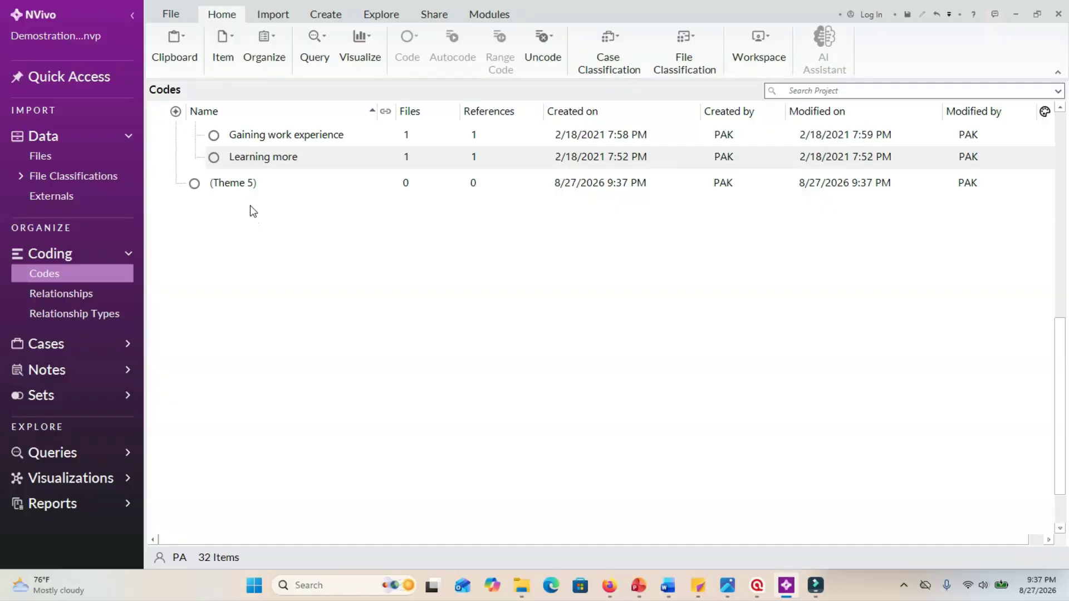
left_click(245, 186)
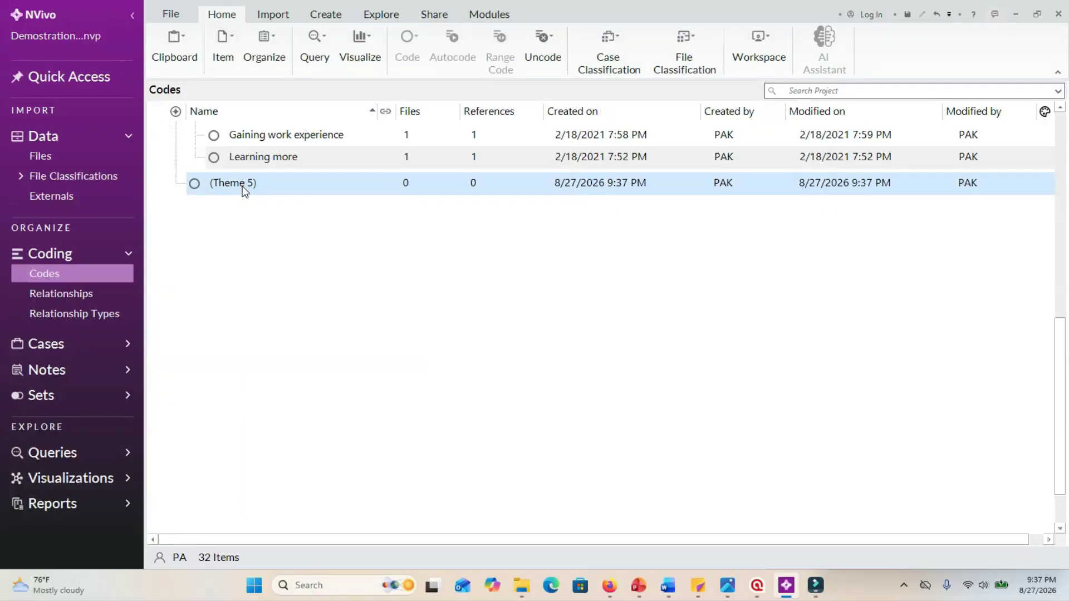
right_click(242, 186)
left_click(283, 276)
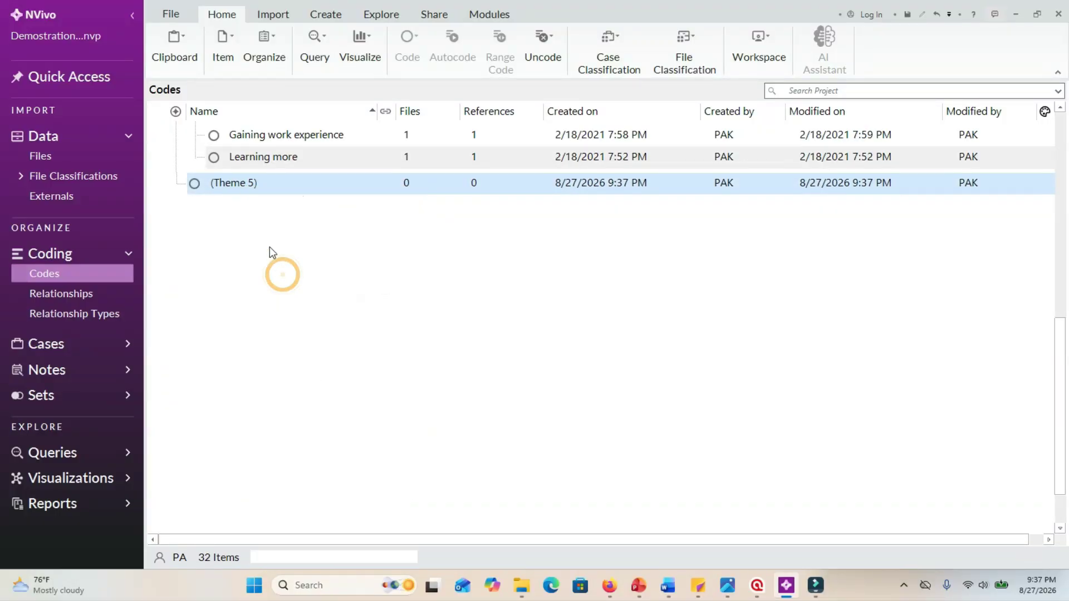
left_click(176, 447)
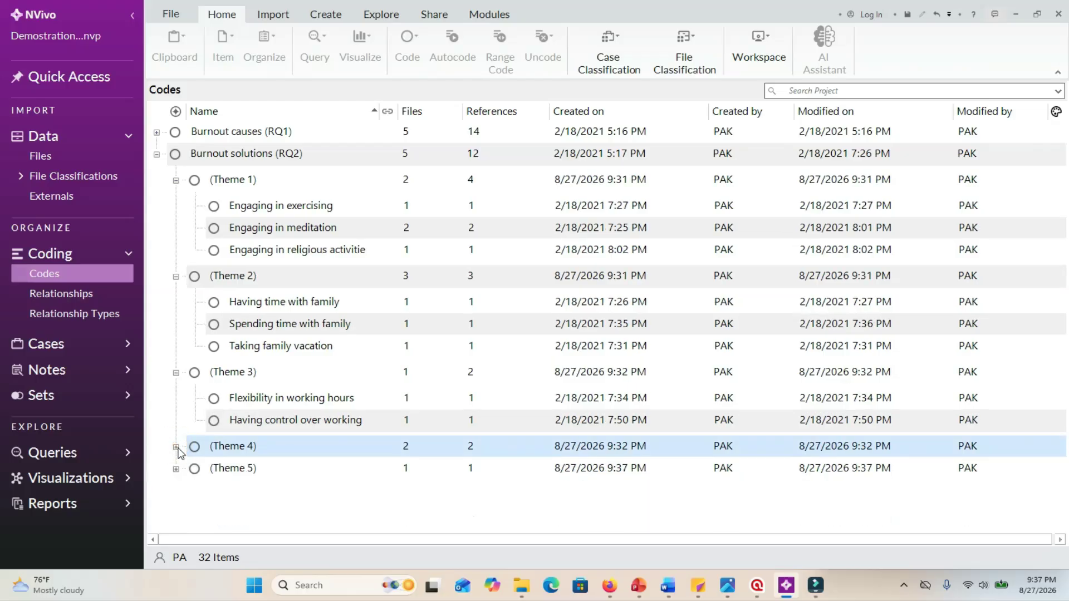
left_click(176, 469)
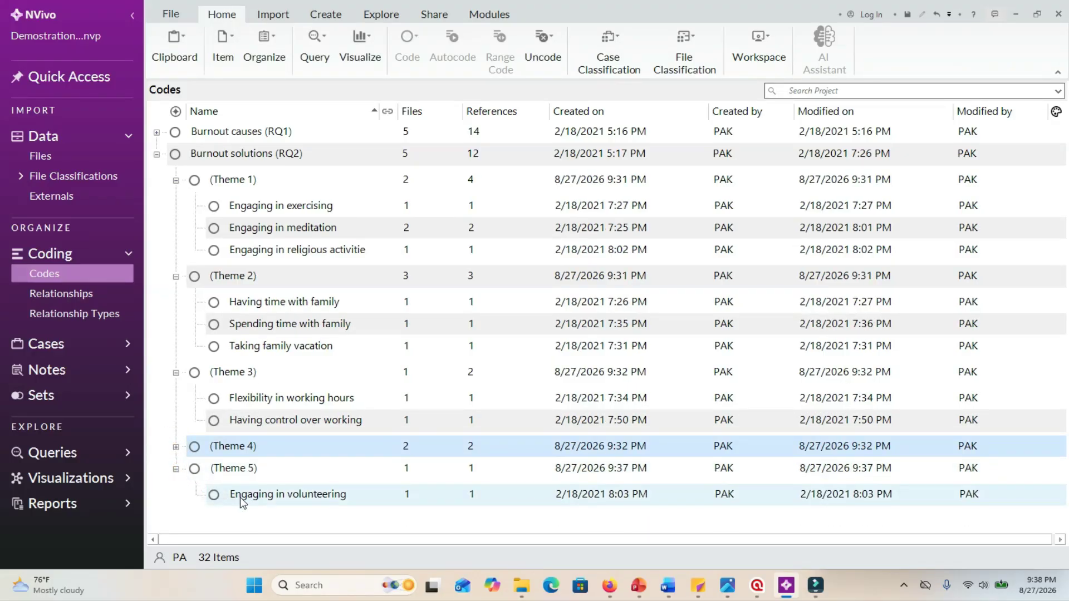
left_click(175, 448)
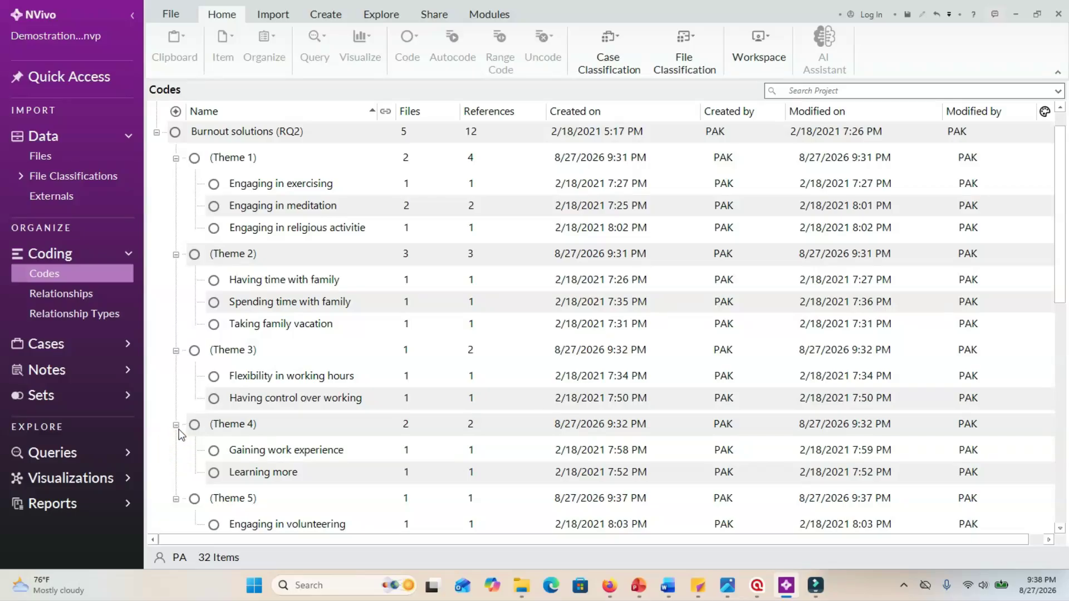
Collapse all five themes under Burnout solutions (RQ2) and reopen only (Theme 1) to show its codes.
left_click(176, 158)
left_click(176, 202)
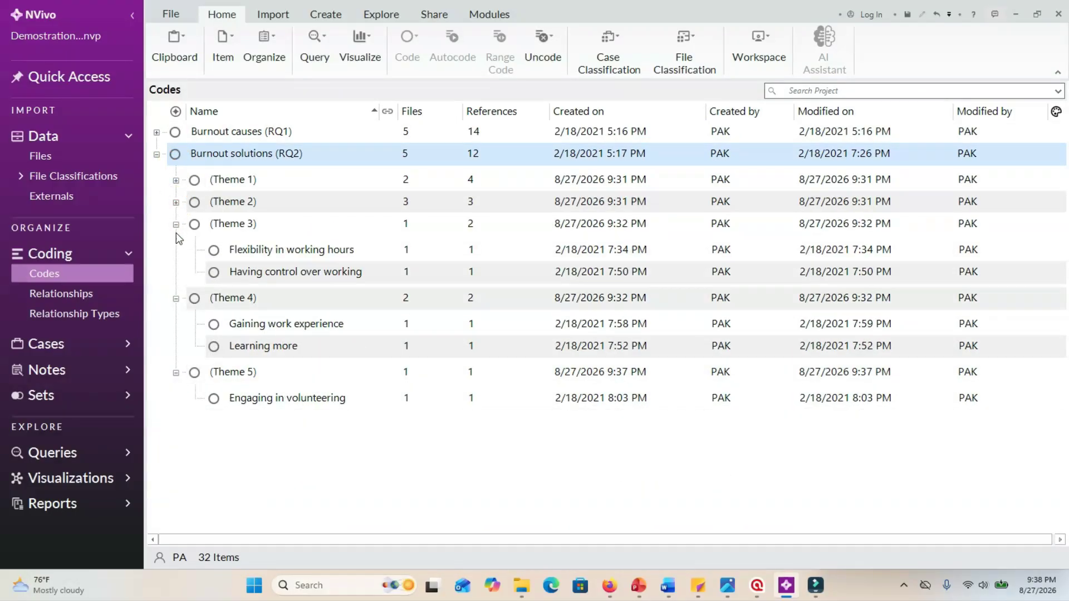
left_click(176, 224)
left_click(176, 246)
left_click(176, 268)
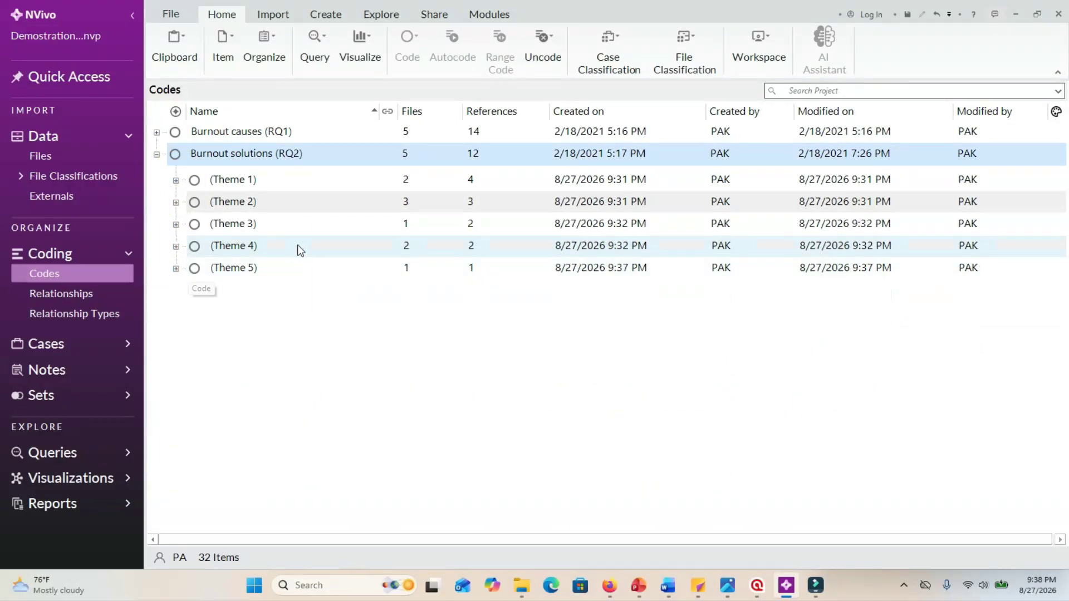
left_click(176, 181)
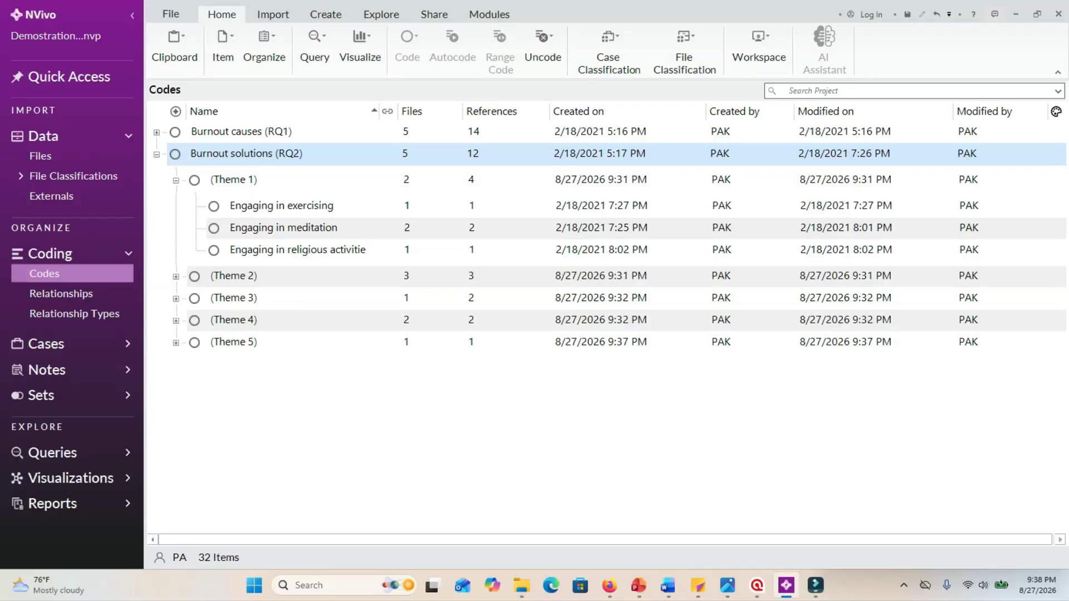
key("alt+Tab")
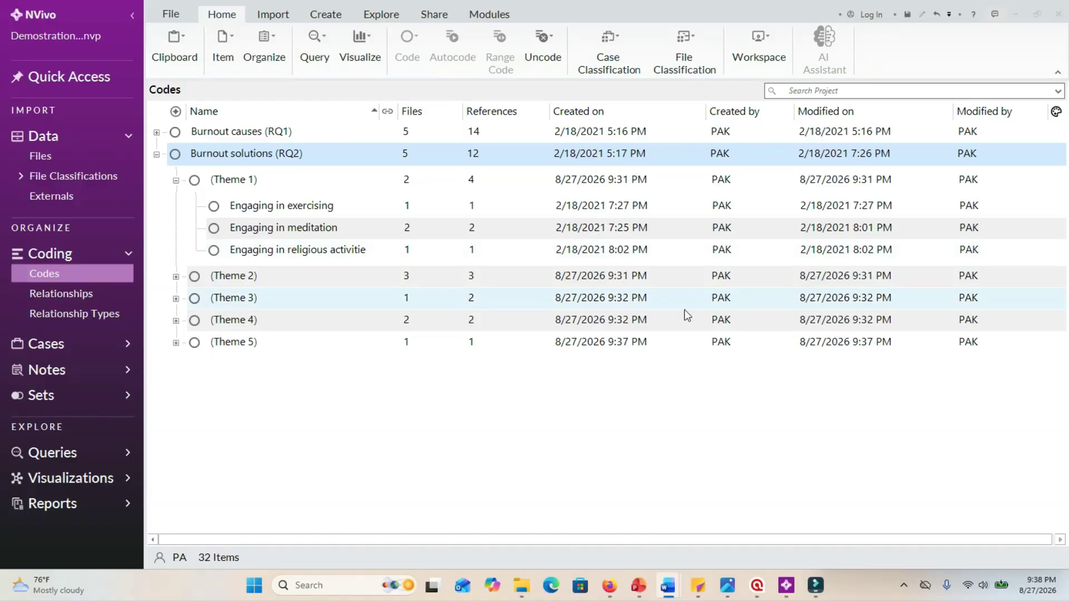
left_click(267, 184)
left_click(268, 185)
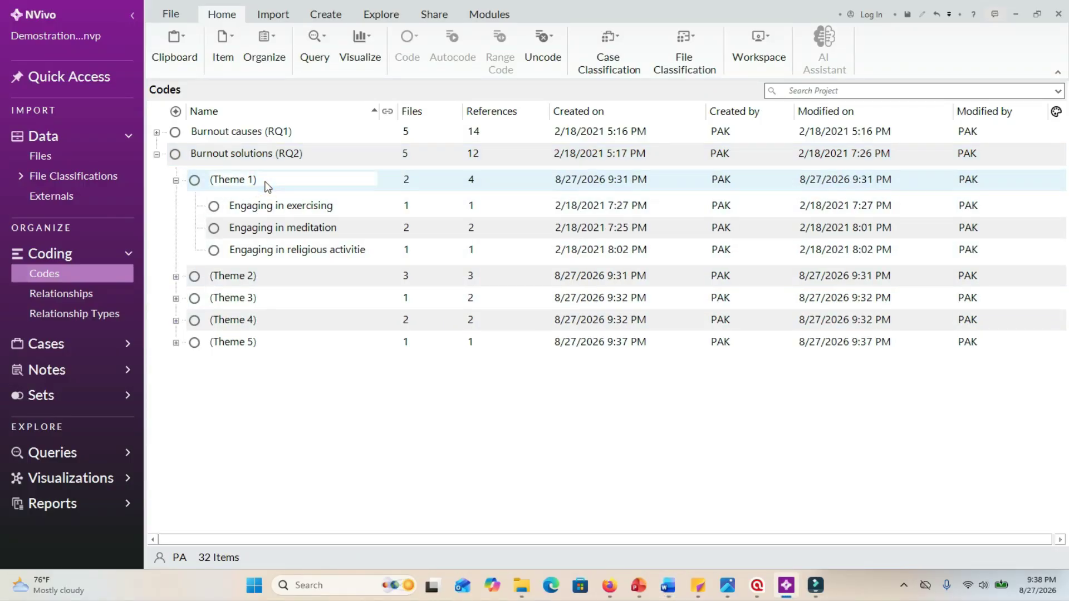
left_click(266, 182)
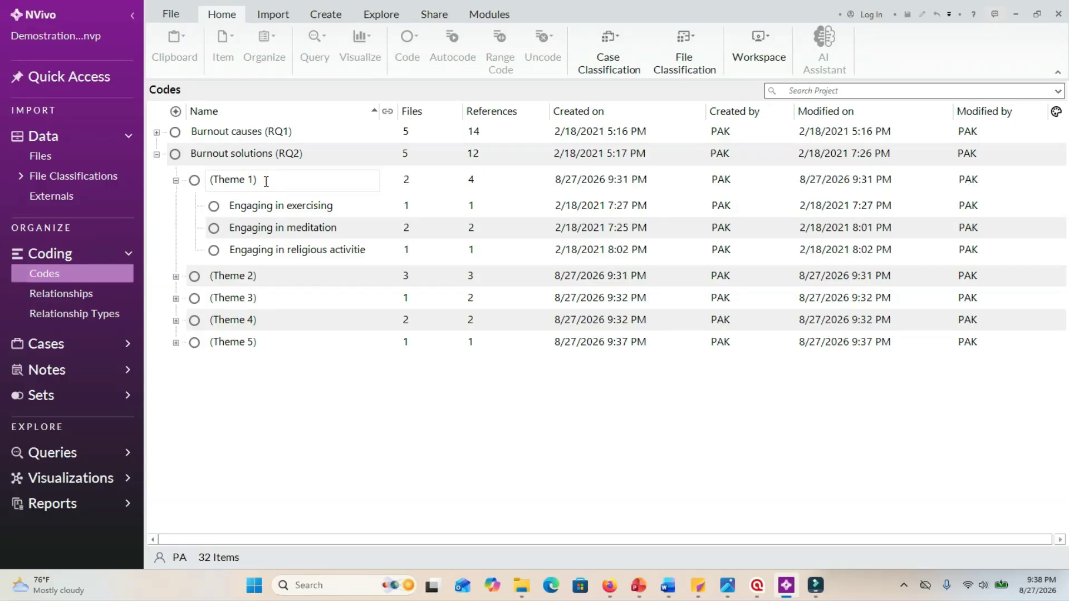
left_click(215, 198)
Rename (Theme 1) under Burnout solutions (RQ2) as "(Theme 1) Engaging in physical and spiritual activities" in its code properties.
left_click(220, 184)
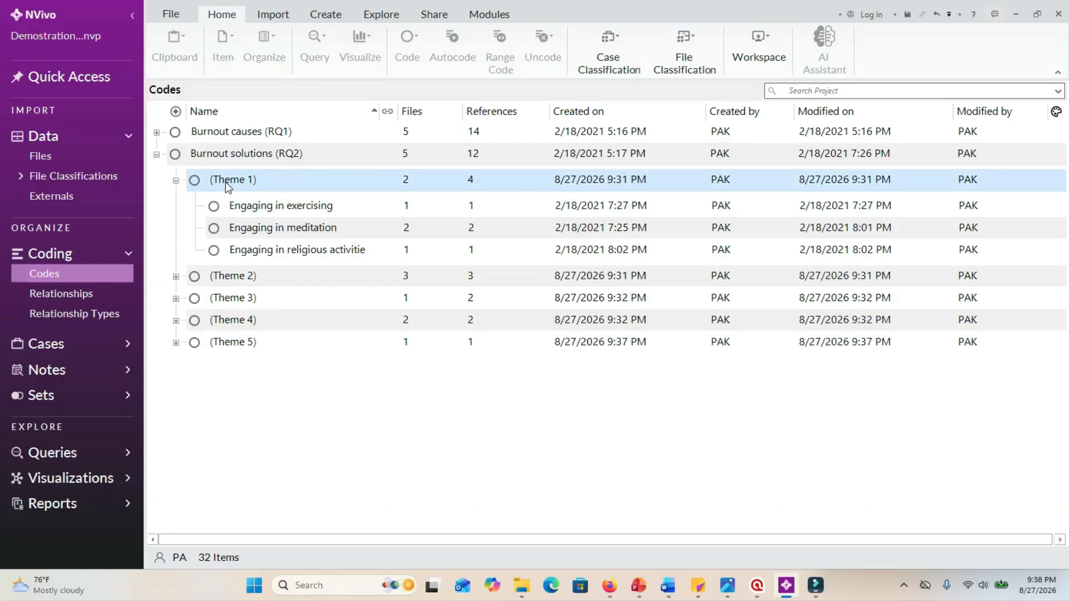
right_click(226, 182)
left_click(262, 477)
left_click(497, 207)
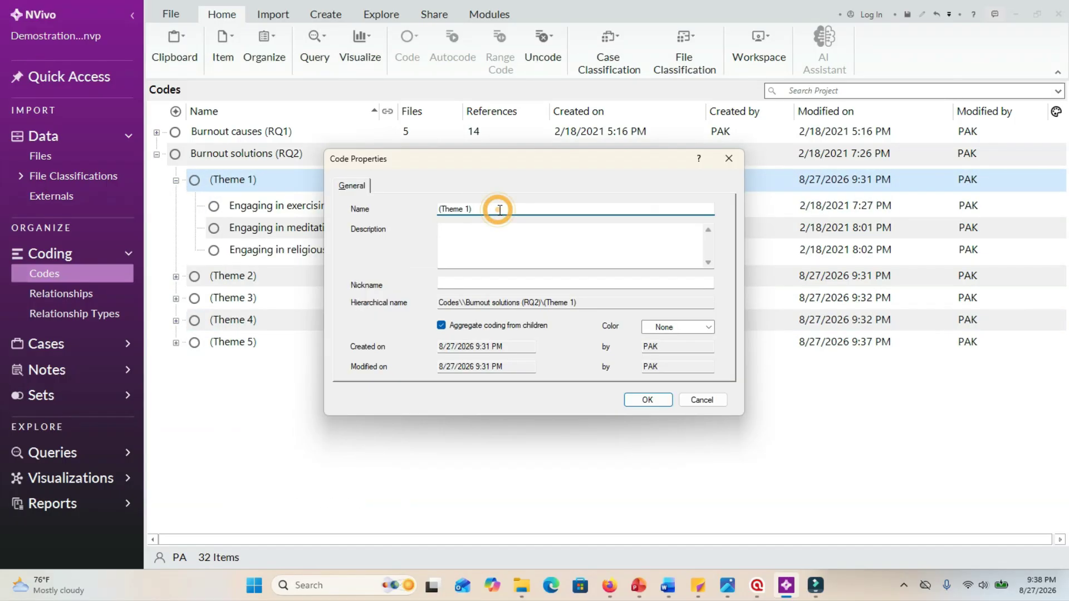
type("Engaging in physical and spiritual activities")
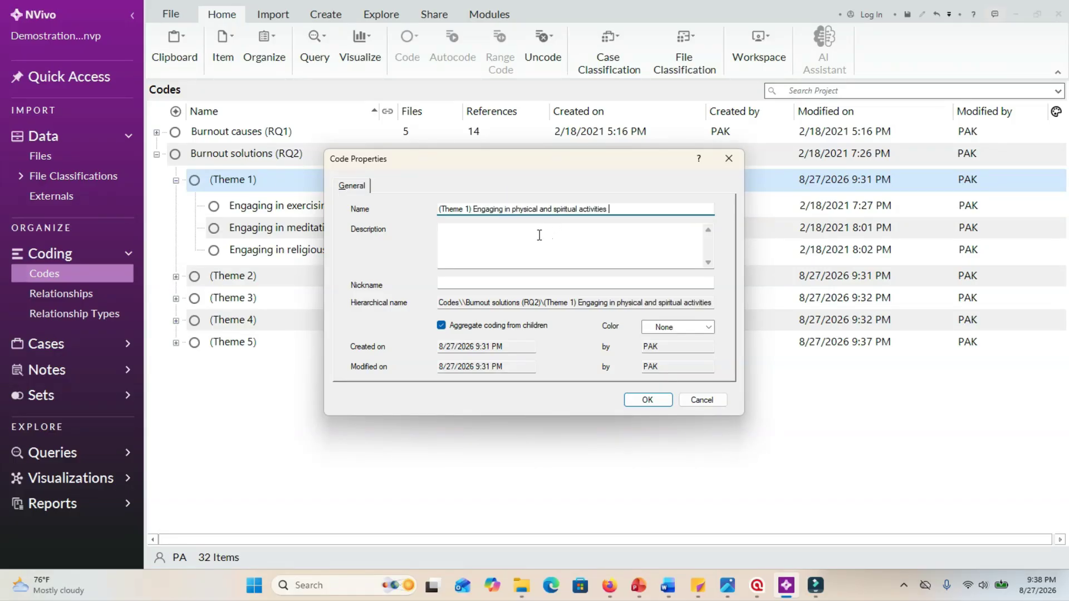
left_click(503, 236)
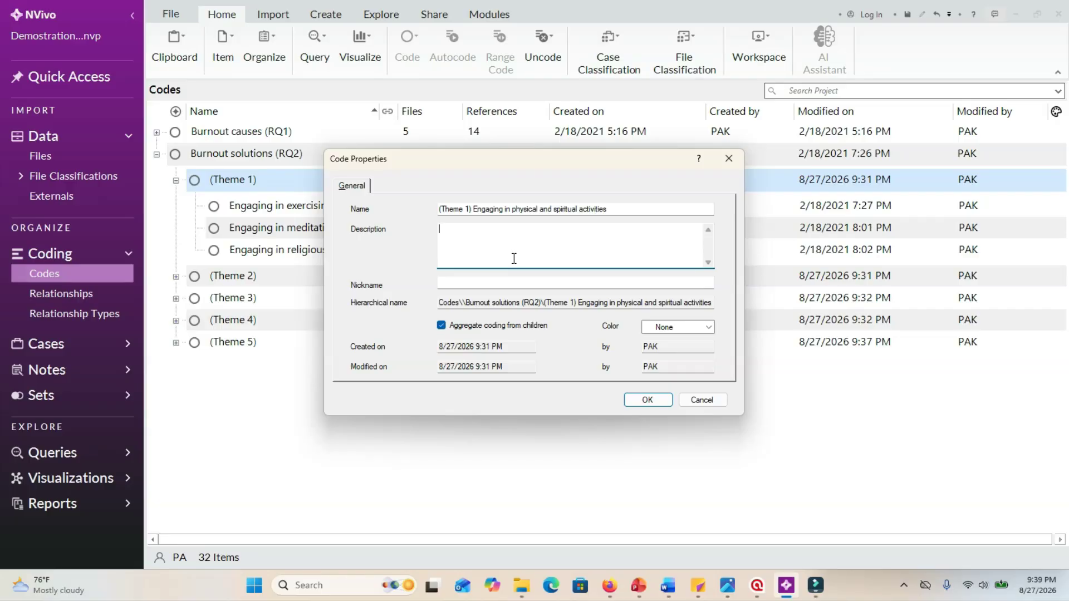
left_click(645, 400)
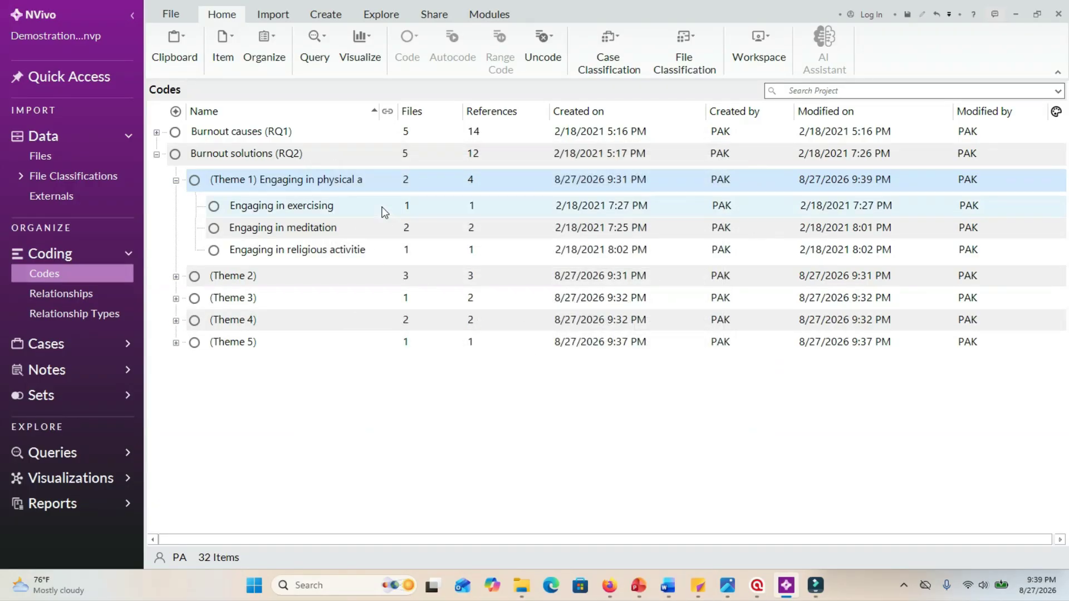
Show the codes in (Theme 2), collapse (Theme 1), and rename (Theme 2) as "(Theme 2) Having time with family".
left_click(175, 276)
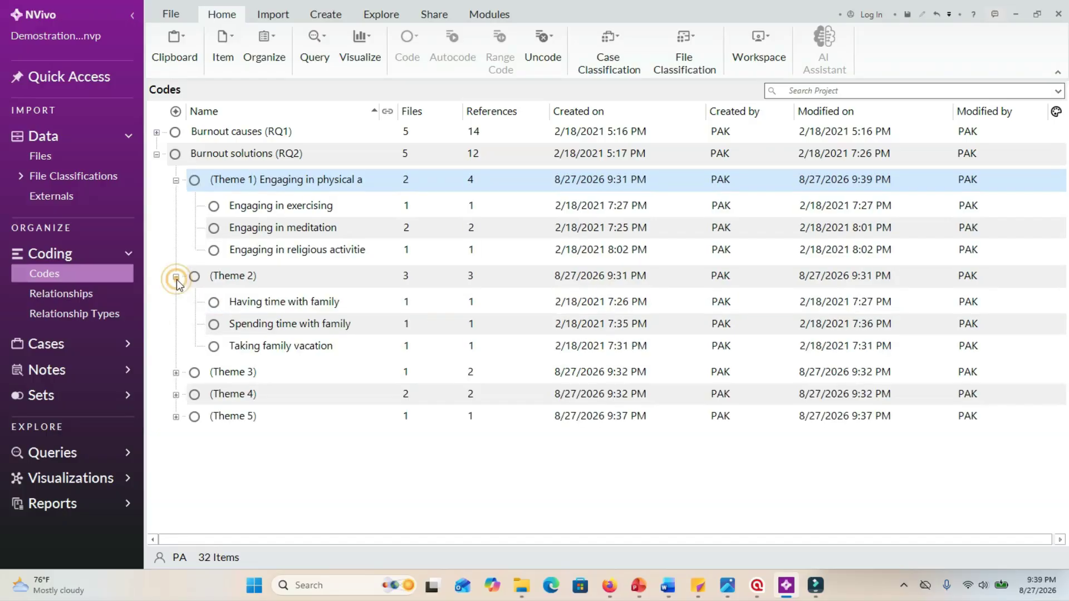
left_click(175, 180)
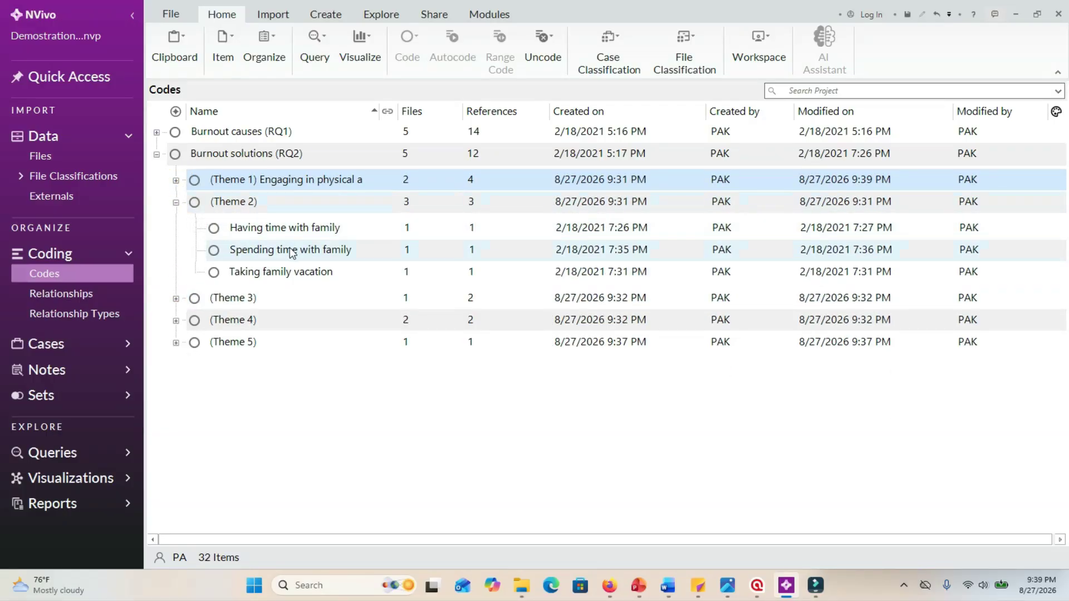
left_click(667, 586)
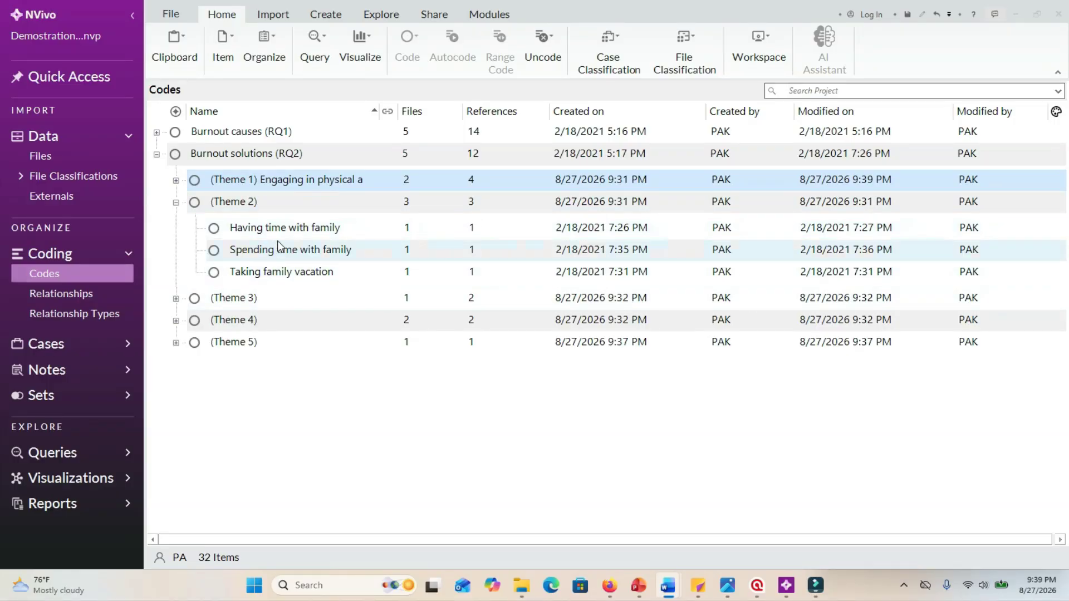
left_click(273, 201)
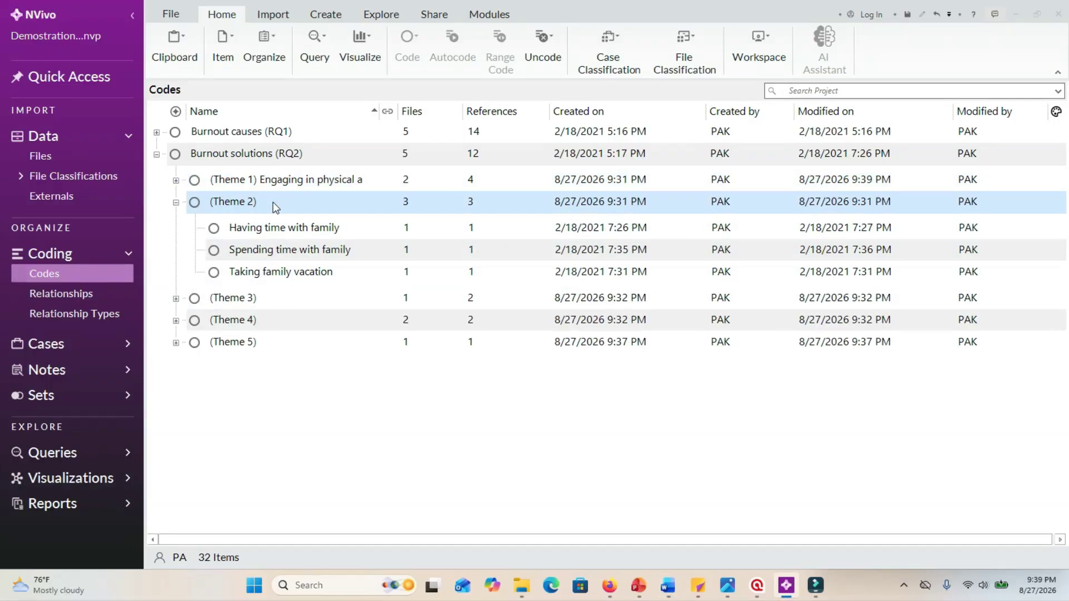
right_click(273, 202)
left_click(307, 500)
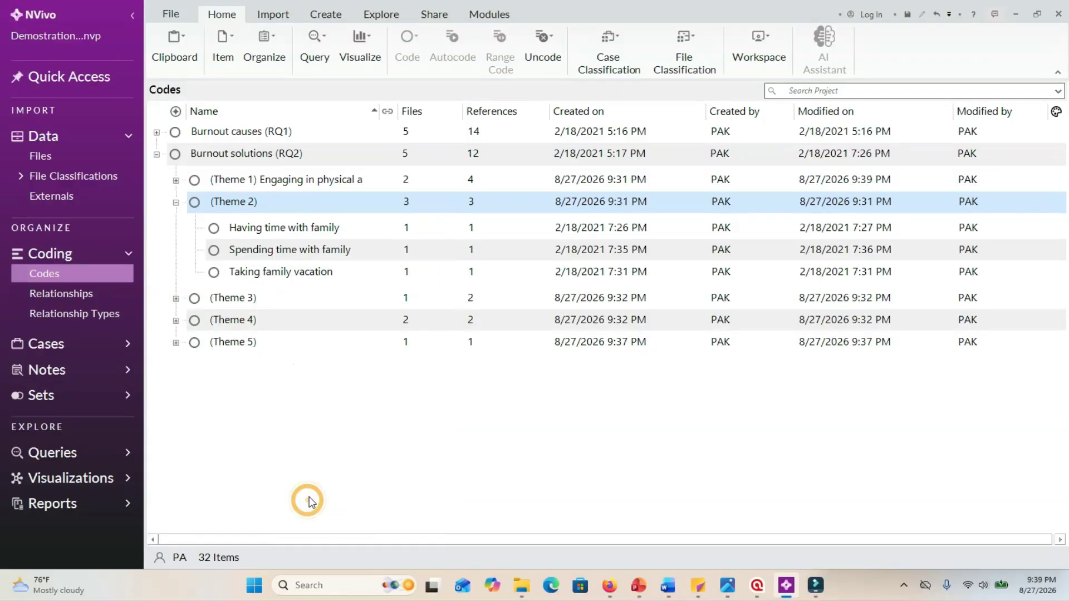
left_click(497, 209)
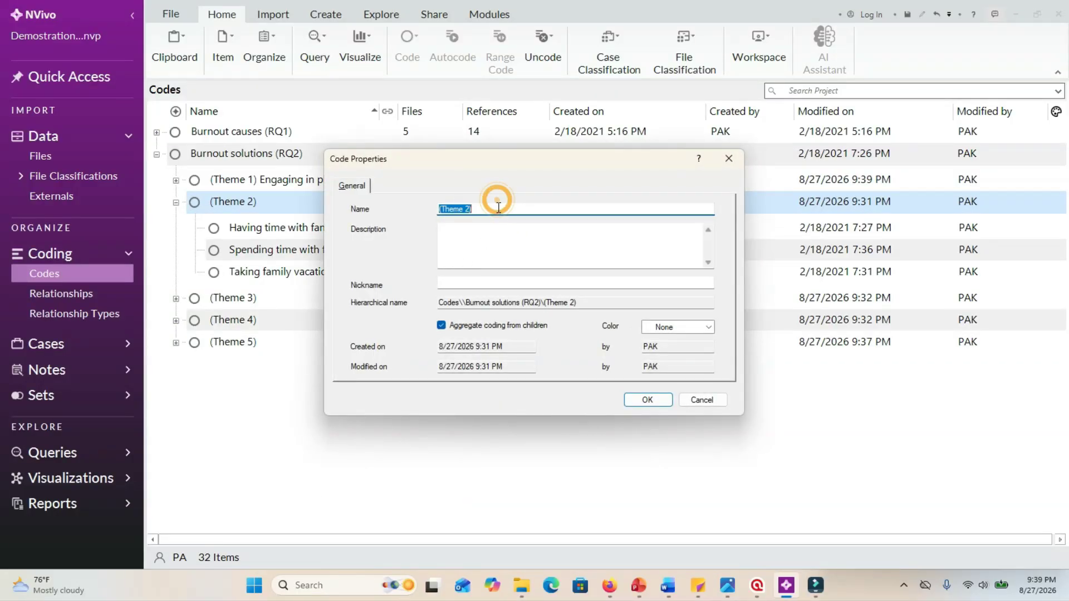
type("Having time with family")
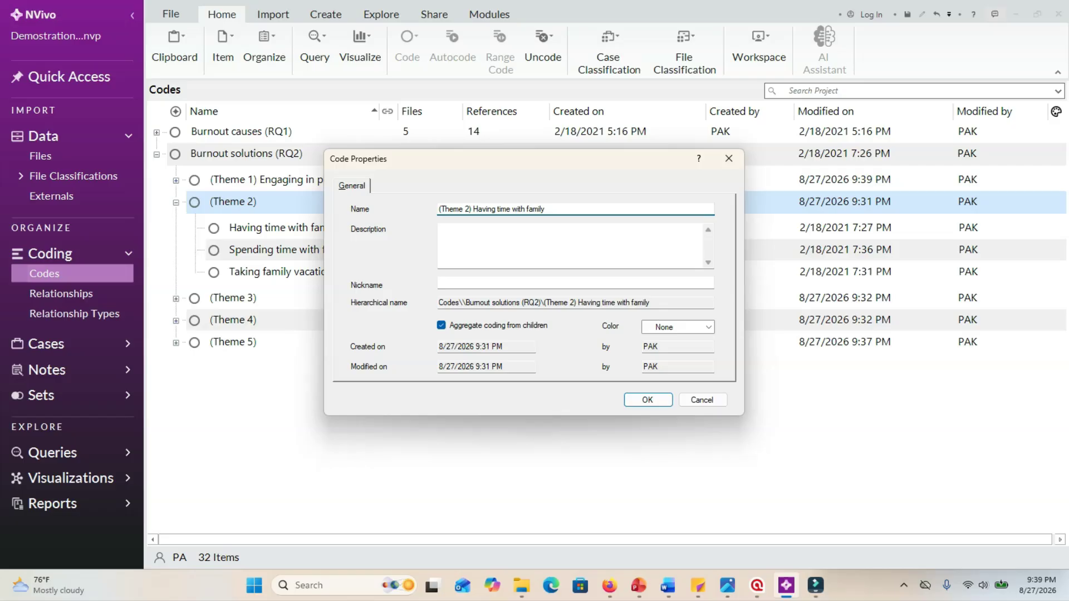
left_click(646, 400)
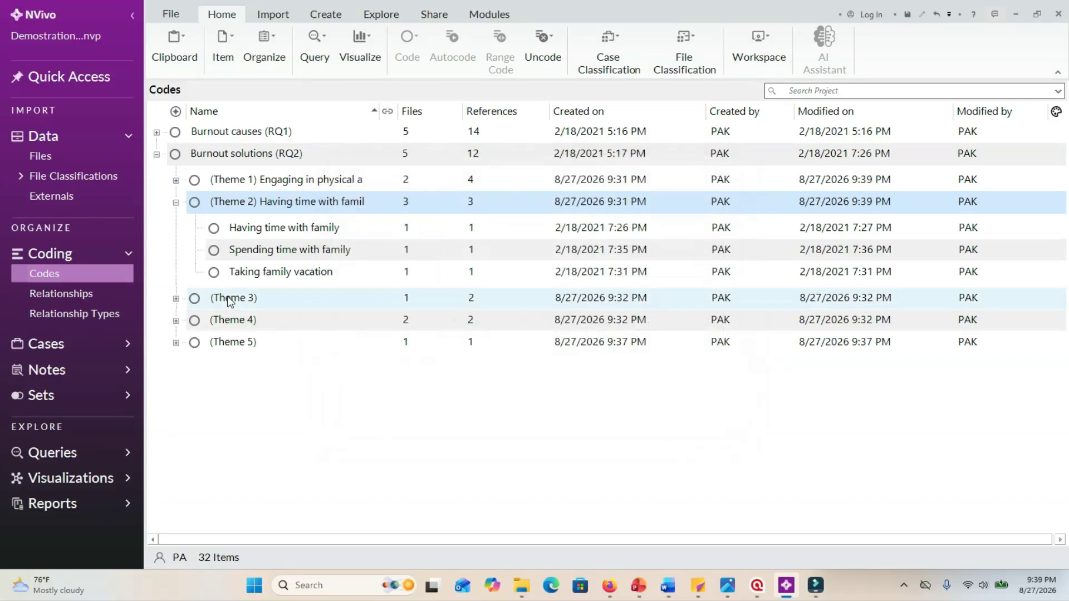
Collapse (Theme 2), show the codes in (Theme 3), and rename (Theme 3) as "(Theme 3) Having preferred working hours".
left_click(176, 203)
left_click(176, 224)
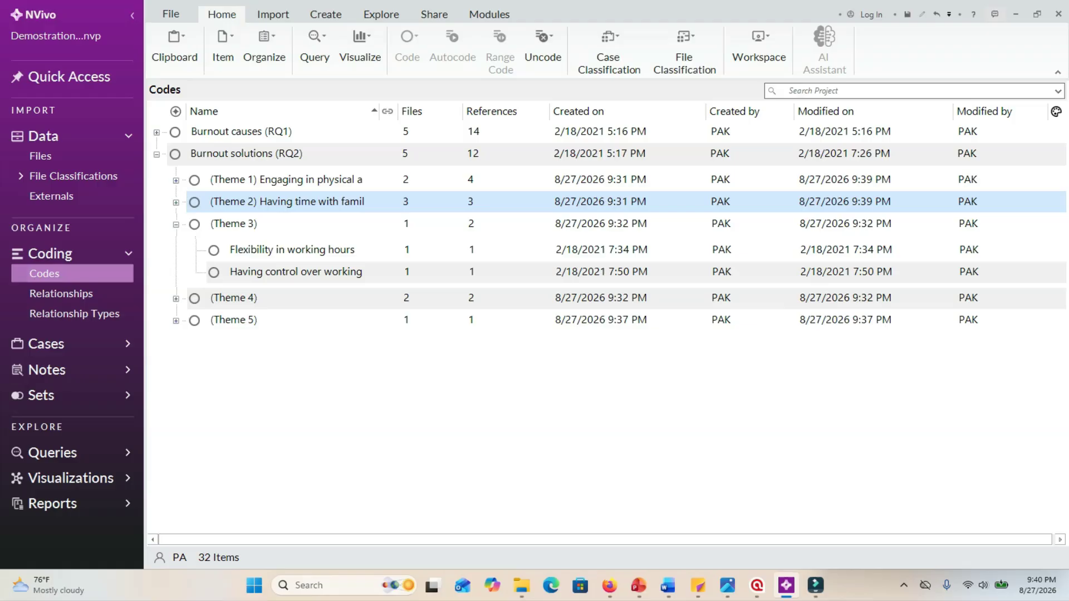
key("alt+Tab")
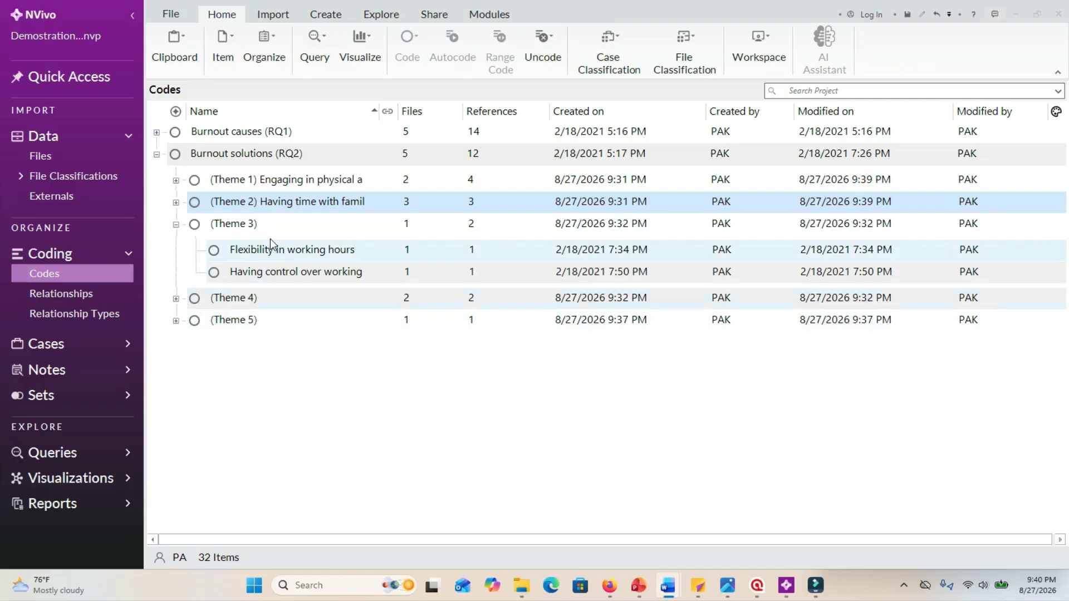
left_click(262, 227)
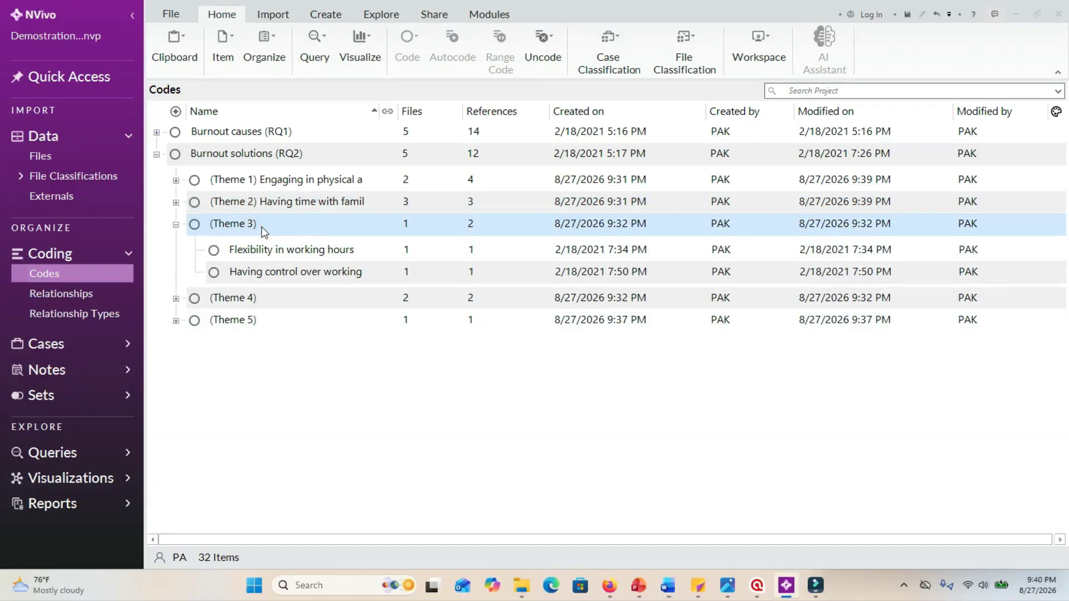
left_click(266, 225)
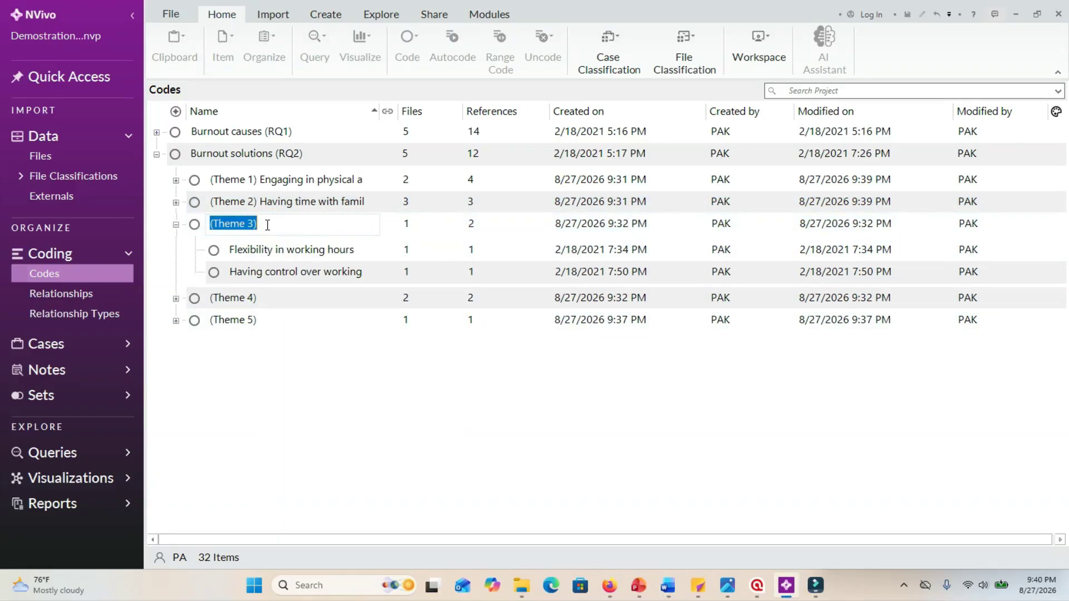
left_click(252, 271)
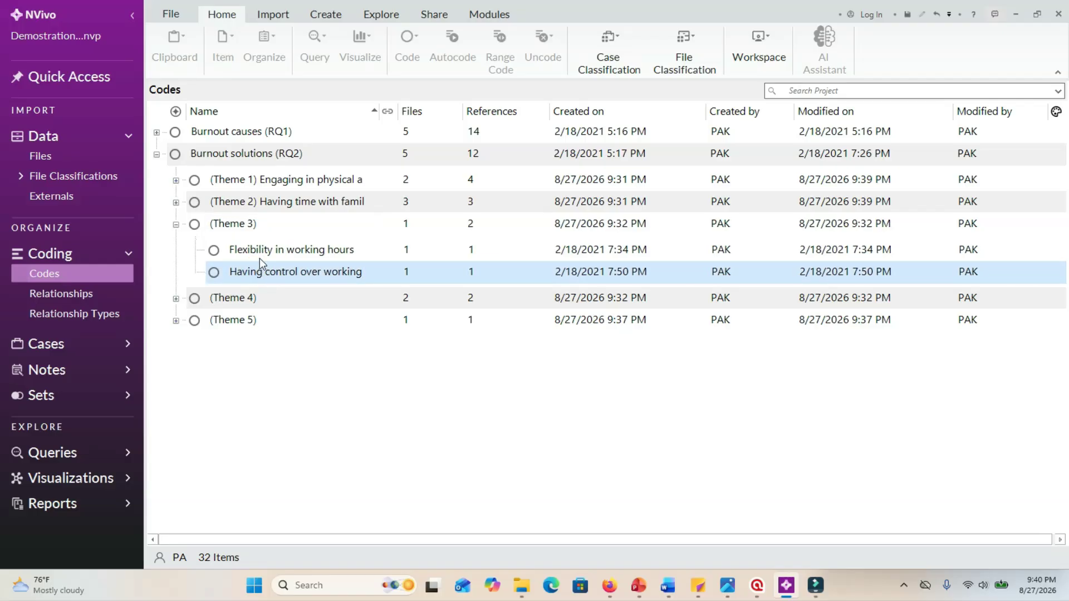
left_click(244, 229)
right_click(244, 233)
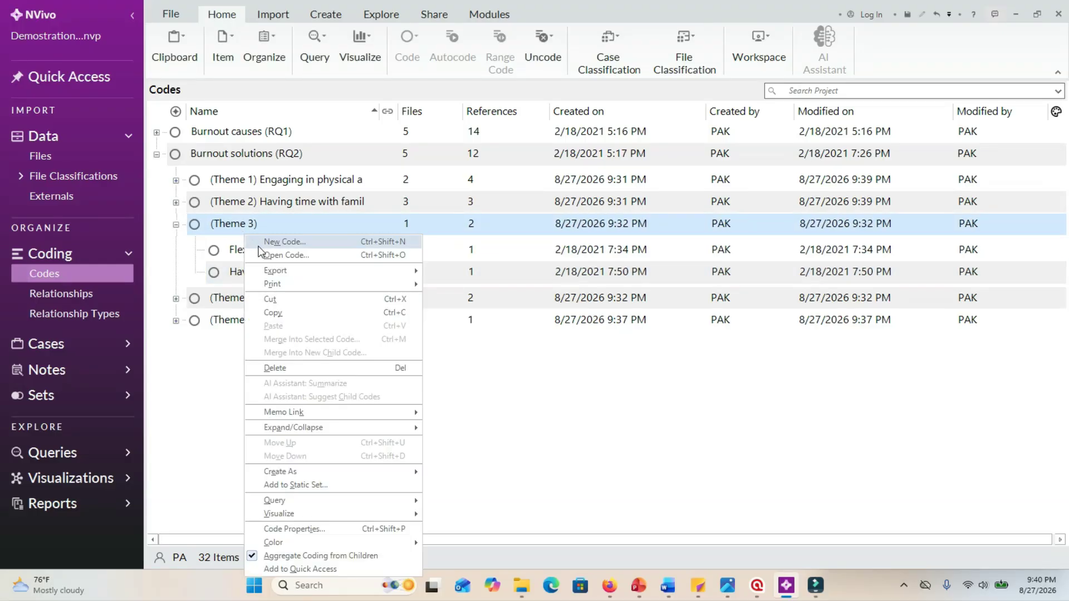
left_click(287, 530)
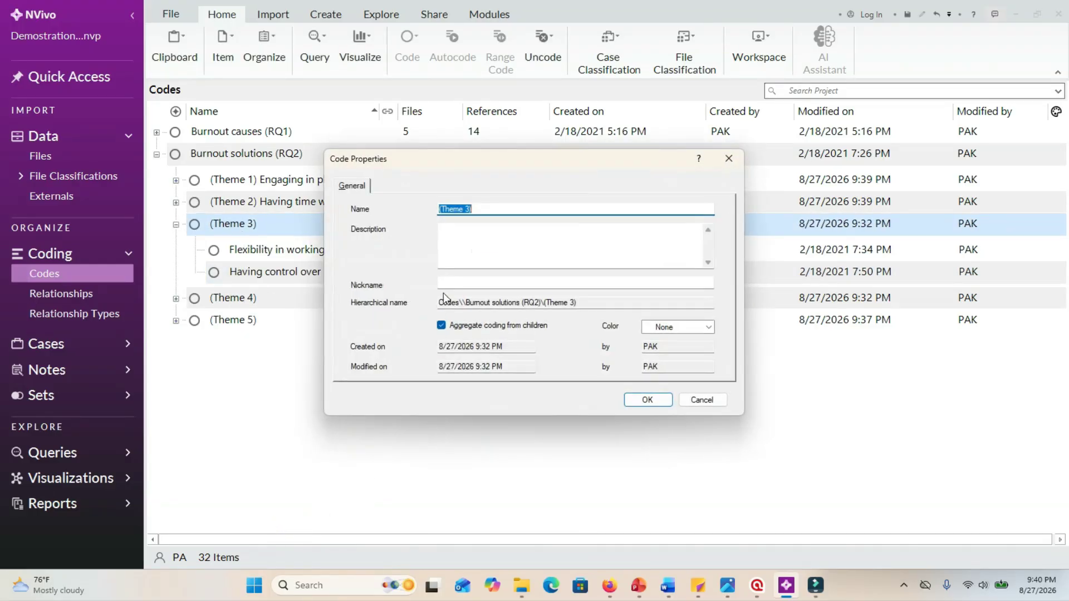
left_click(501, 209)
type("Having preferred working hours")
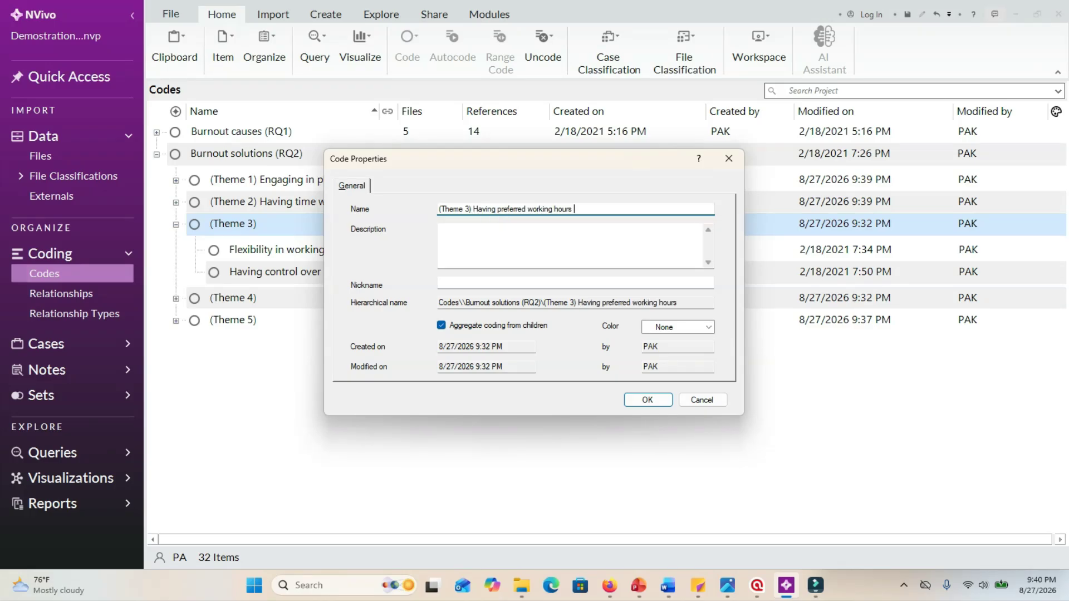
left_click(647, 400)
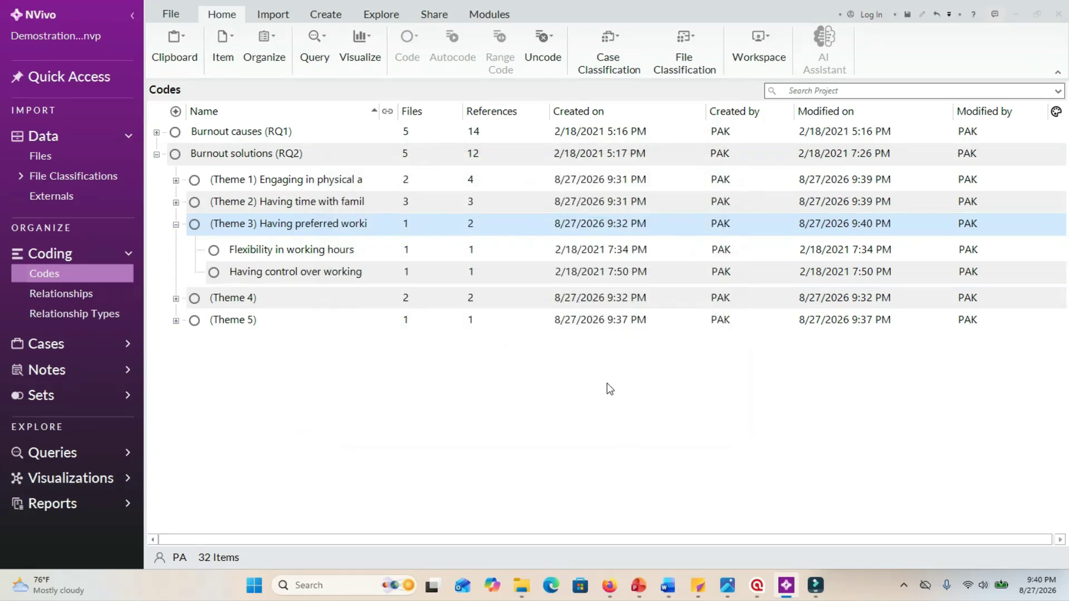
Show the codes in (Theme 4) and extend its name with the copied text beginning "Having adequate work".
left_click(261, 300)
left_click(175, 299)
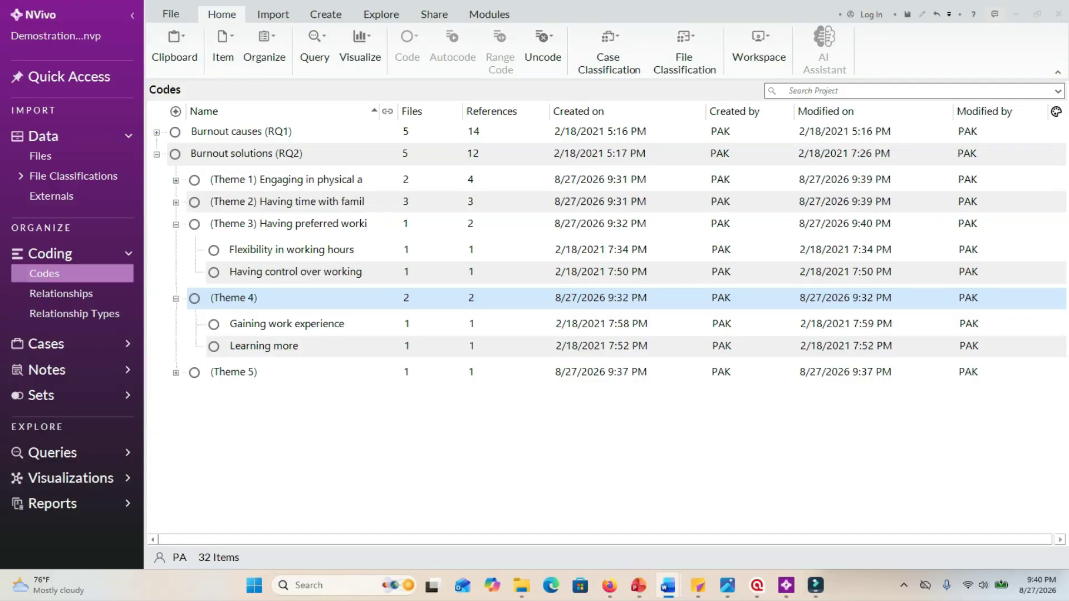
right_click(266, 300)
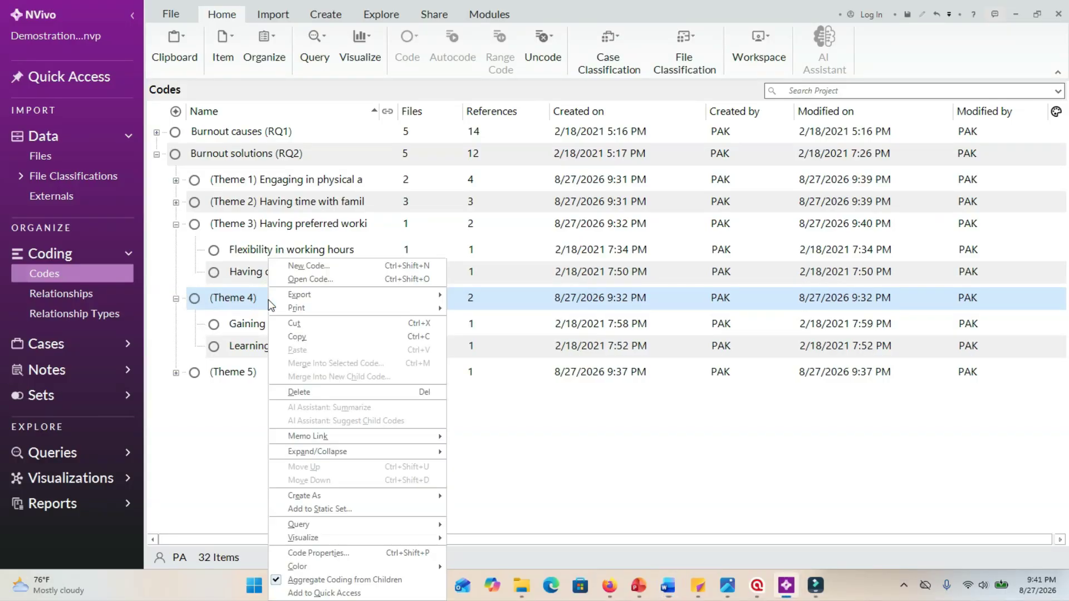
left_click(326, 554)
left_click(496, 209)
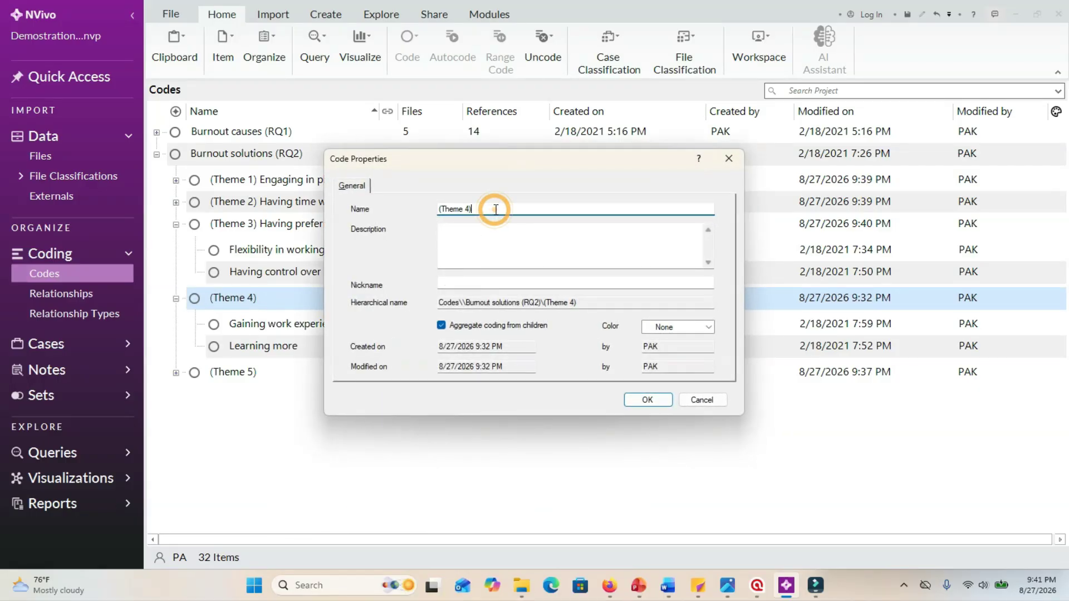
type("Having adequate work experience")
left_click(648, 399)
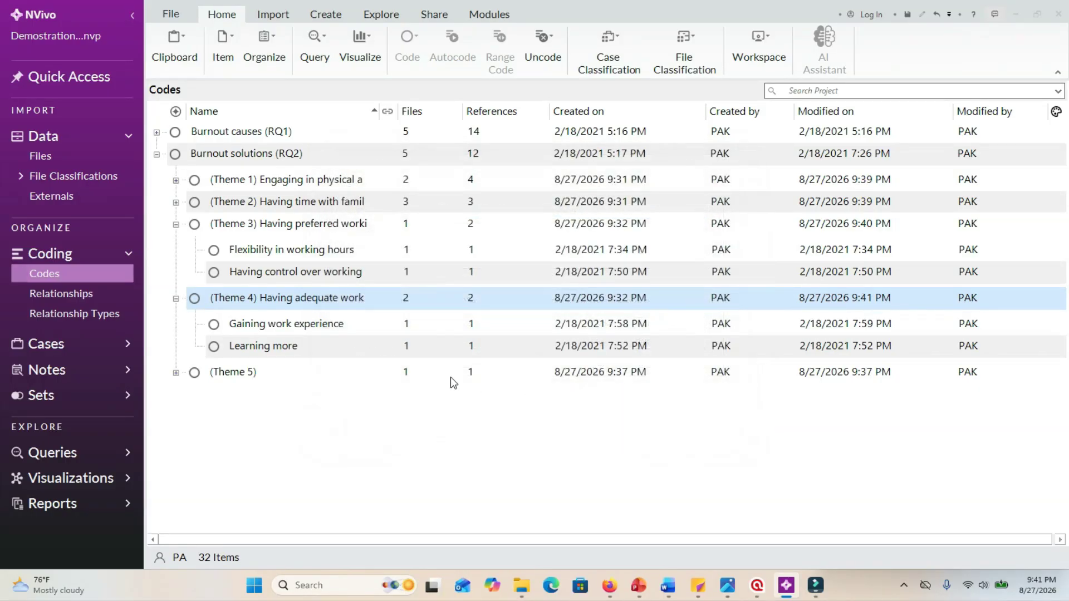
Expand (Theme 5) and copy the name text of its child code "Engaging in volunteering".
left_click(176, 371)
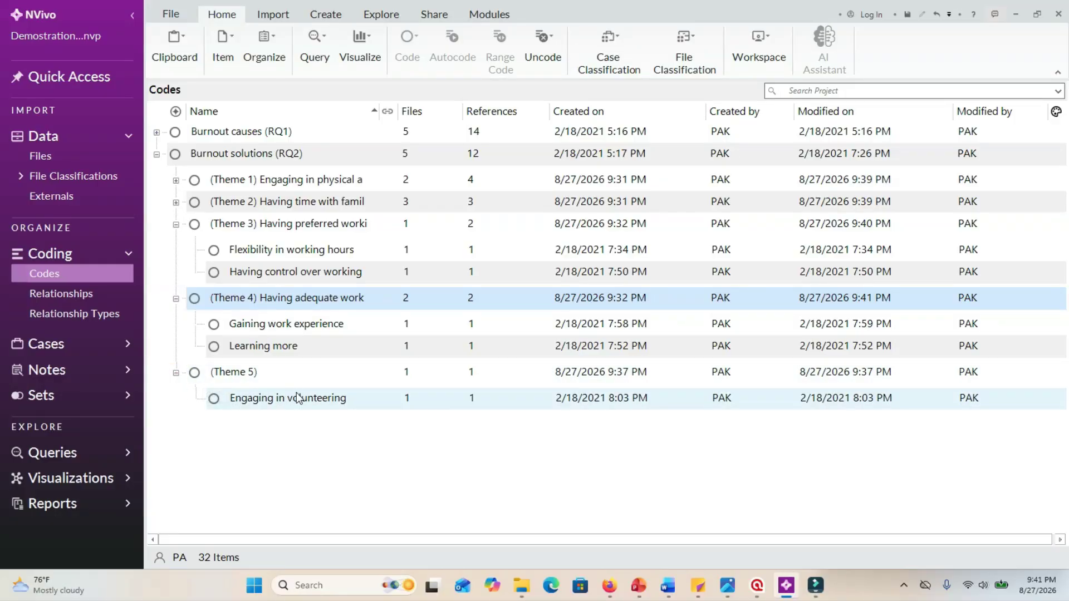
left_click(337, 403)
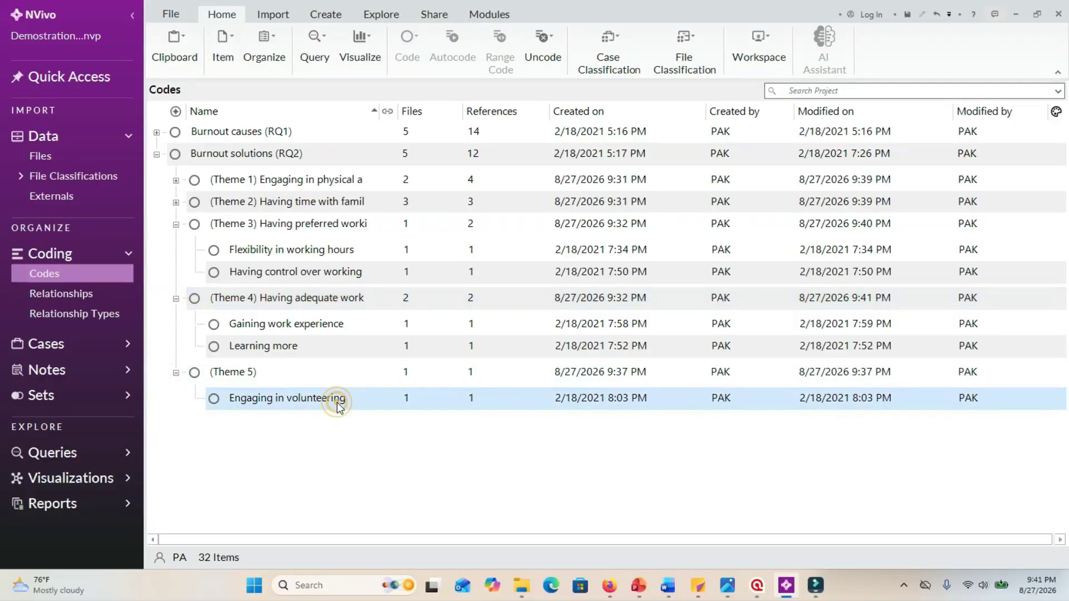
left_click(336, 401)
left_click(345, 397)
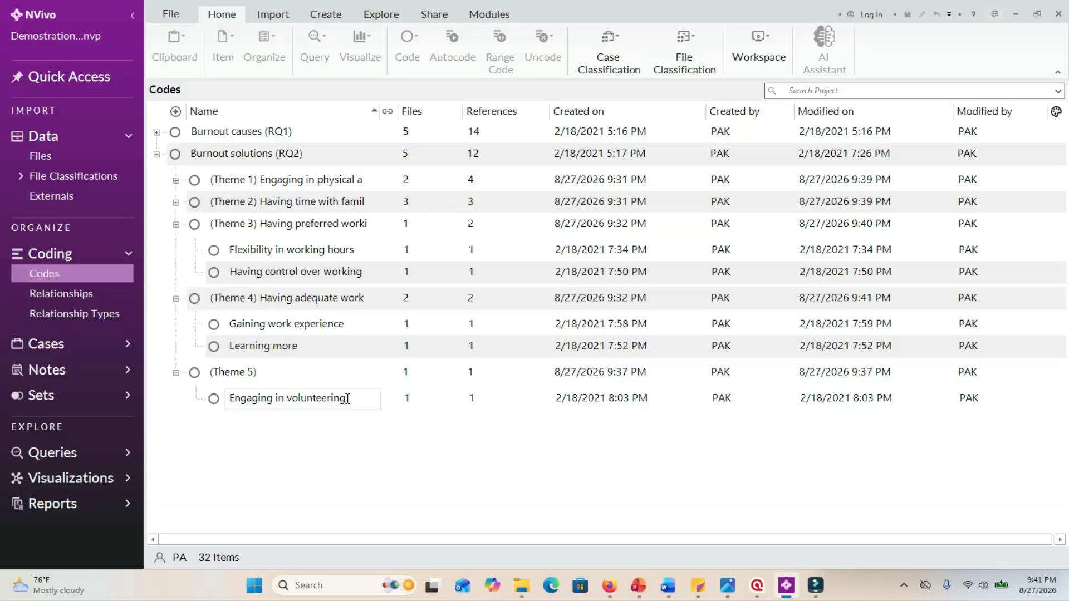
left_click_drag(346, 397, 234, 397)
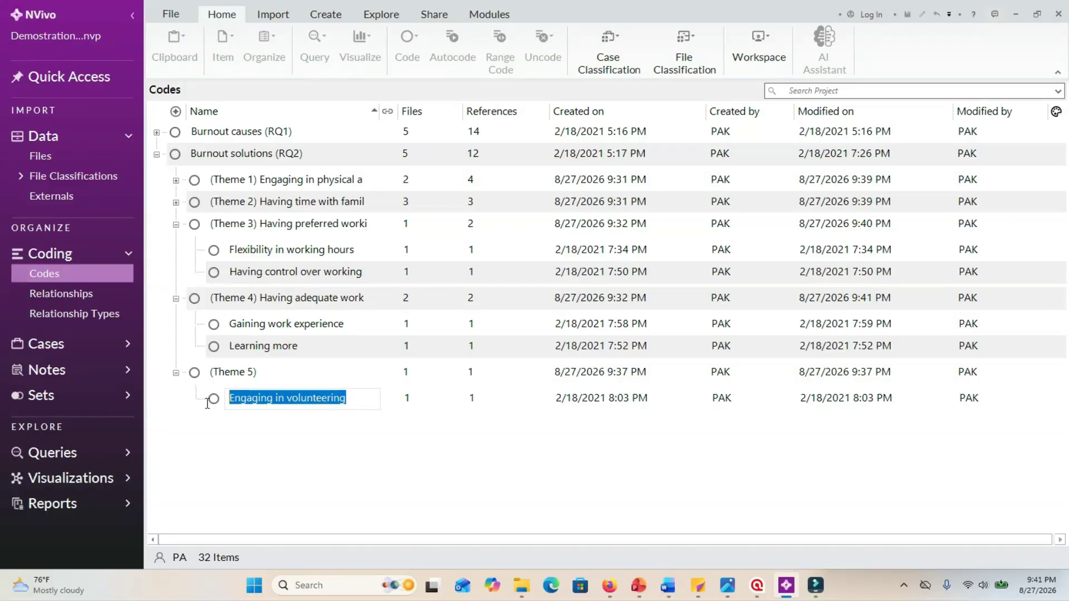
right_click(256, 395)
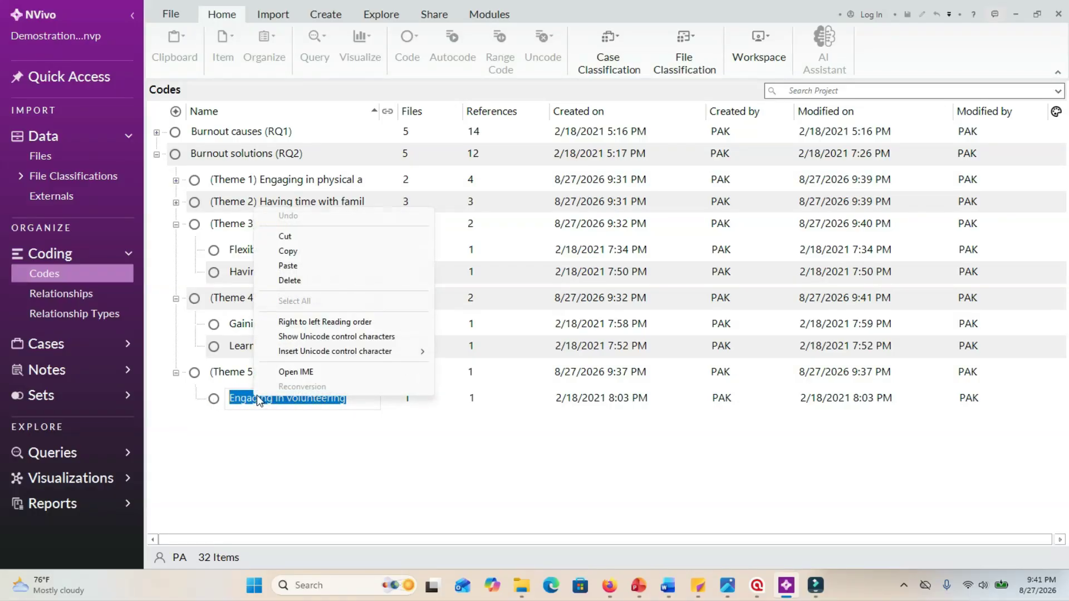
left_click(319, 252)
Rename (Theme 5) as "(Theme 5) Engaging in volunteering" in its code properties, using the copied text.
left_click(283, 372)
left_click(287, 373)
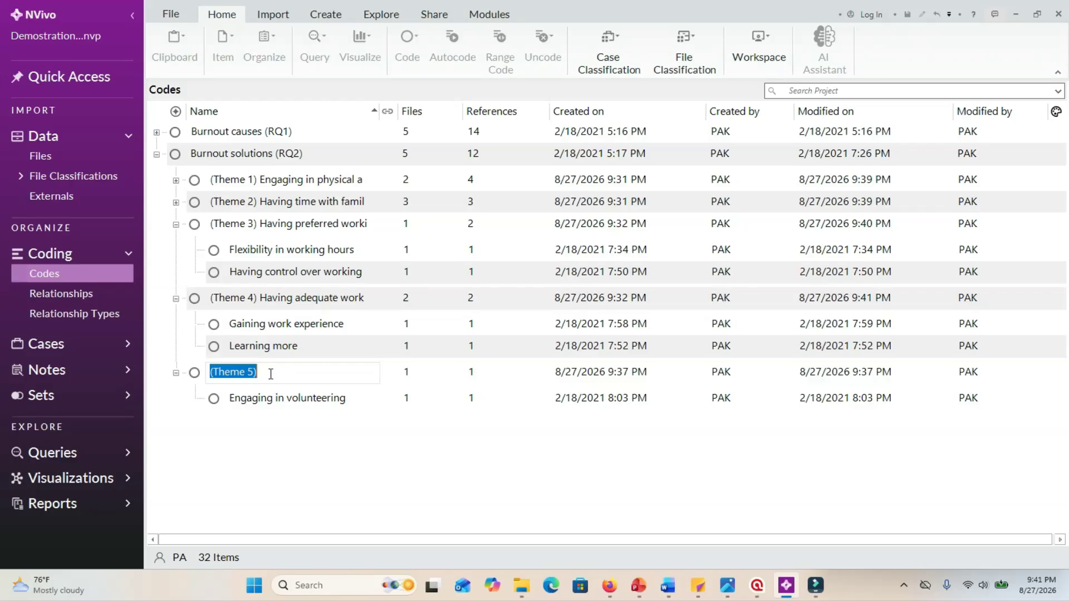
key("Escape")
right_click(259, 373)
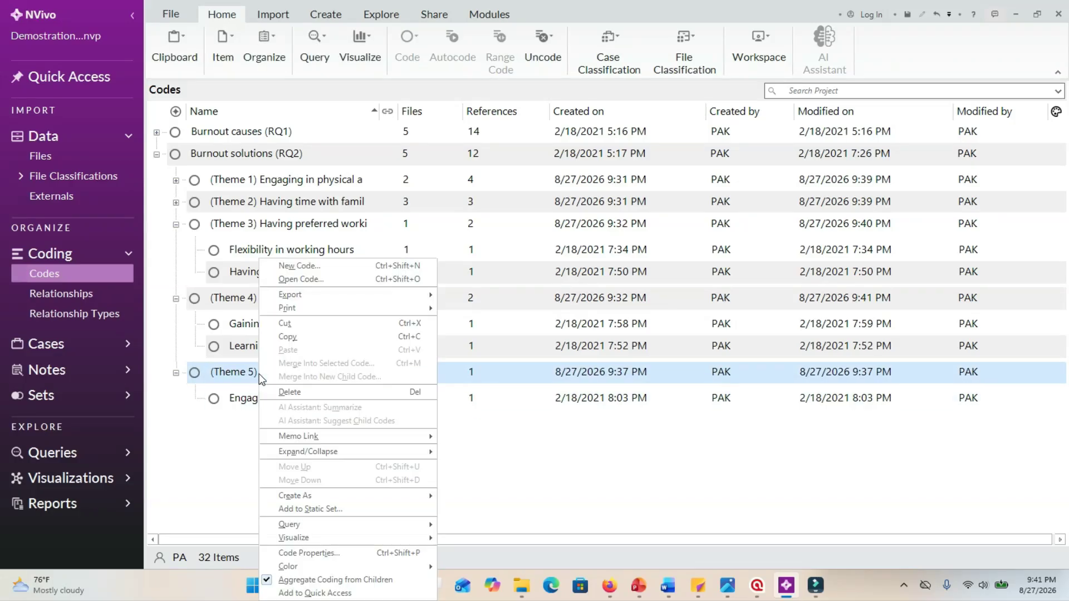
left_click(302, 551)
left_click(526, 208)
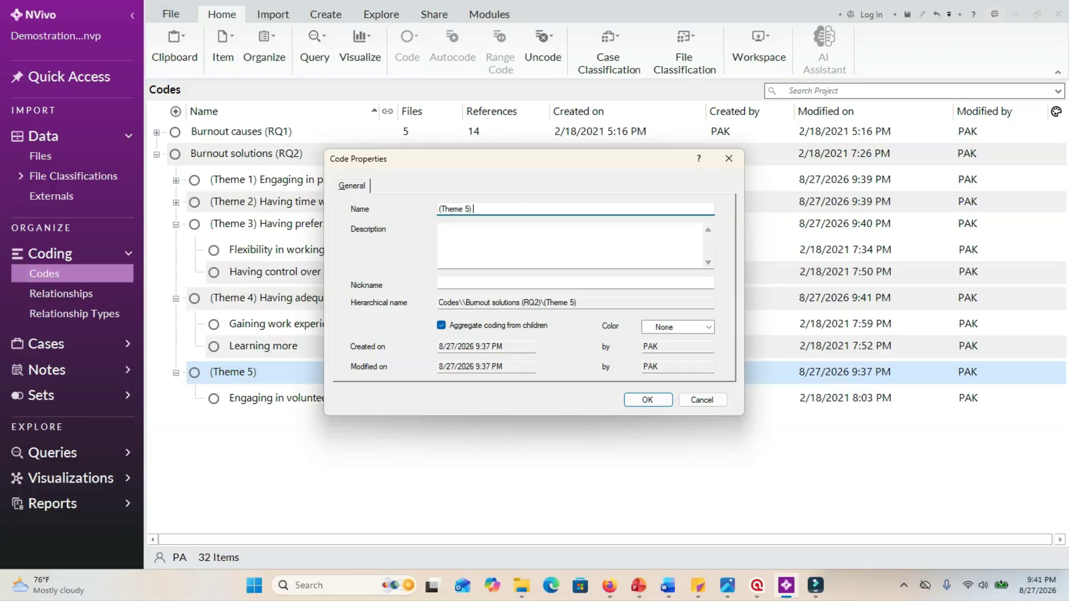
key("ctrl+v")
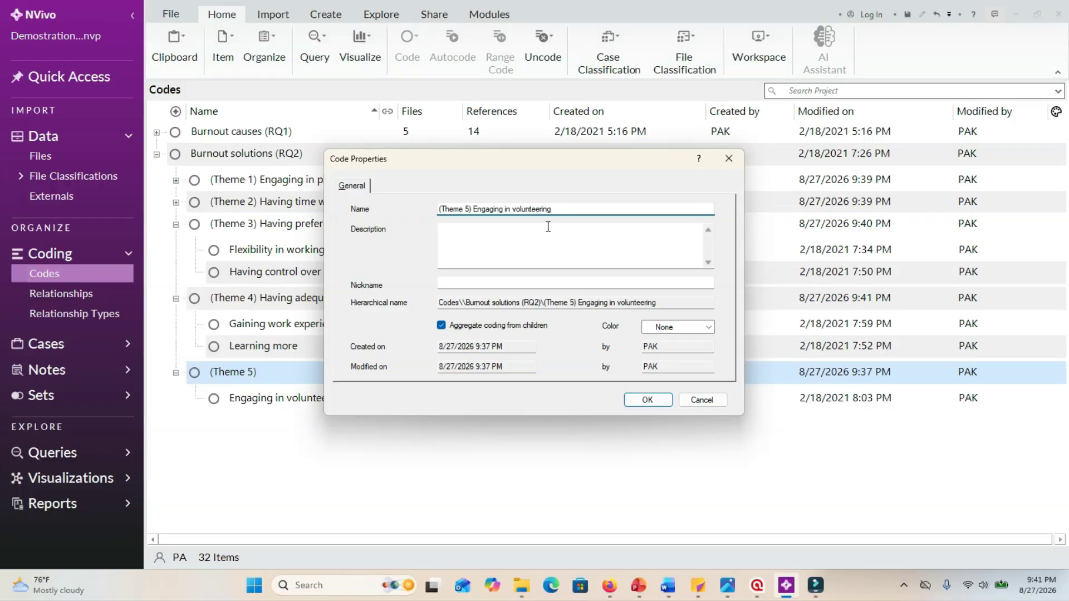
left_click(648, 399)
Collapse the open themes under Burnout solutions (RQ2), then expand Burnout causes (RQ1) and review its themes, including the codes in its (Theme 3).
left_click(176, 372)
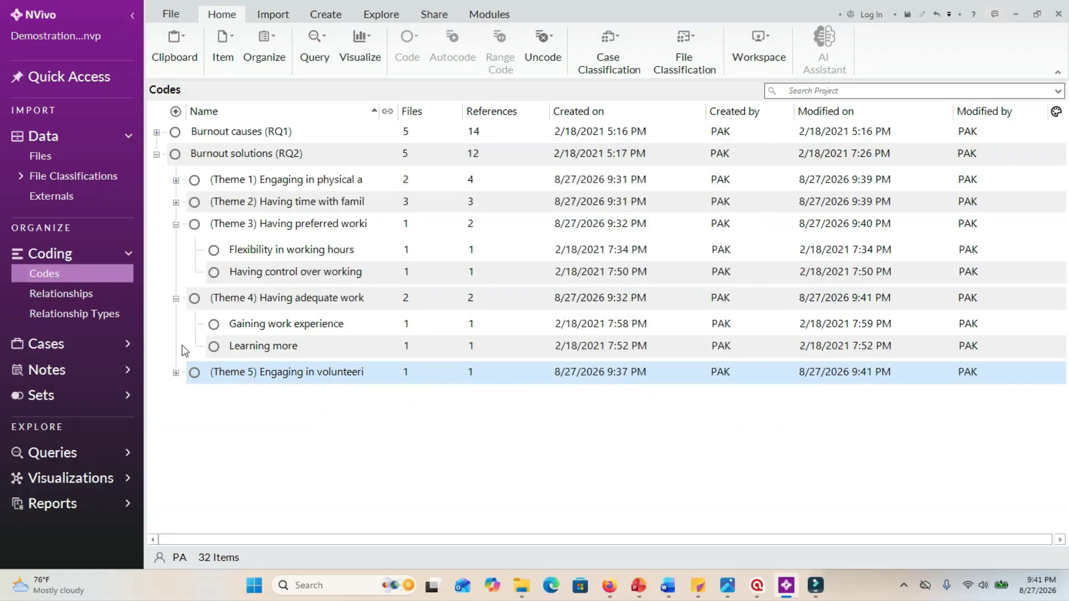
left_click(176, 298)
left_click(178, 226)
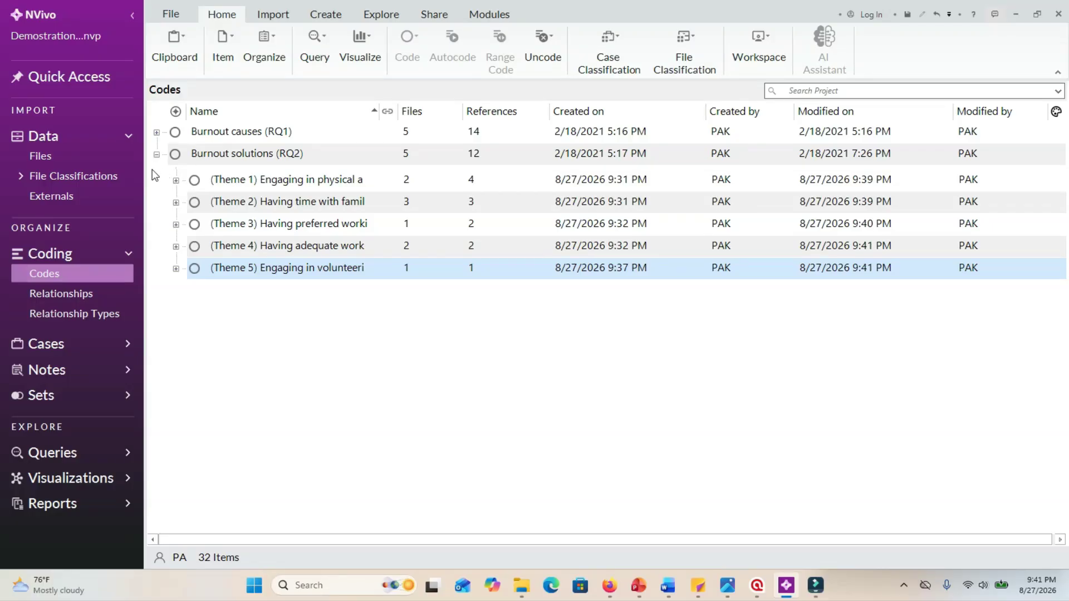
left_click(157, 133)
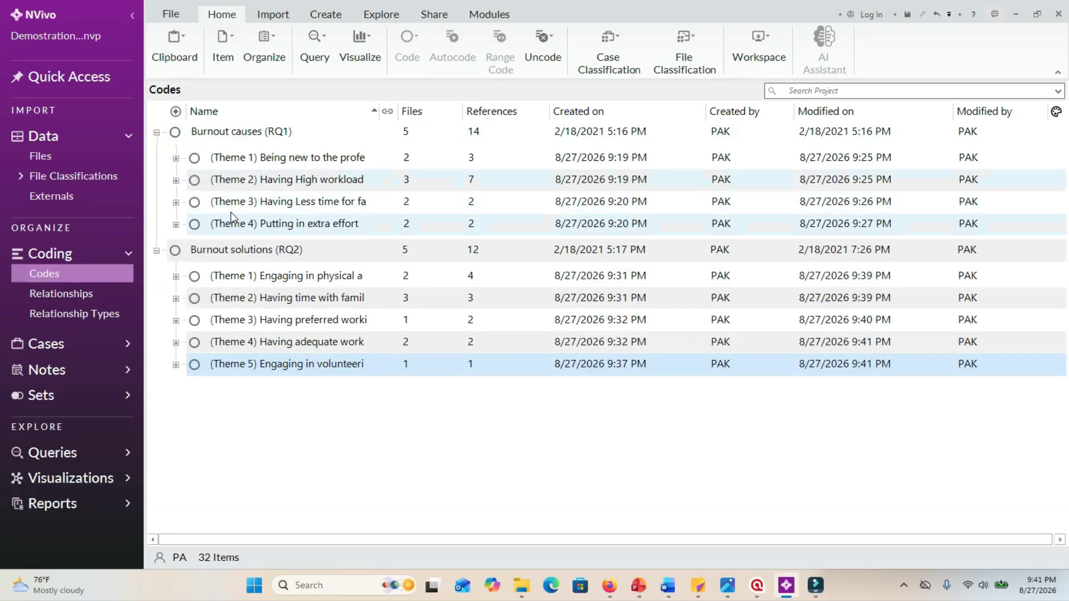
left_click(175, 202)
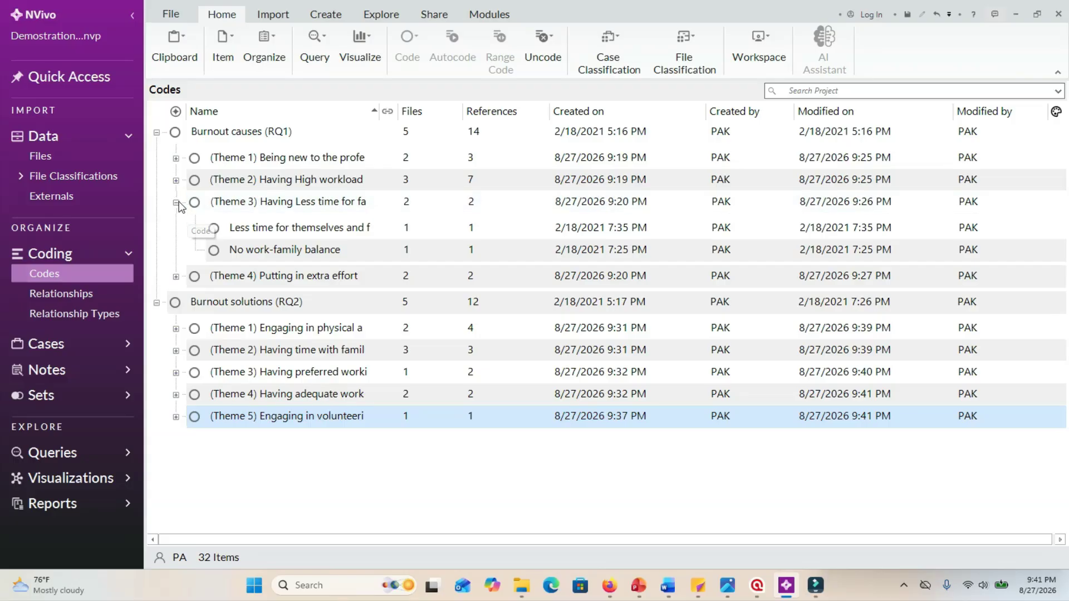
left_click(176, 202)
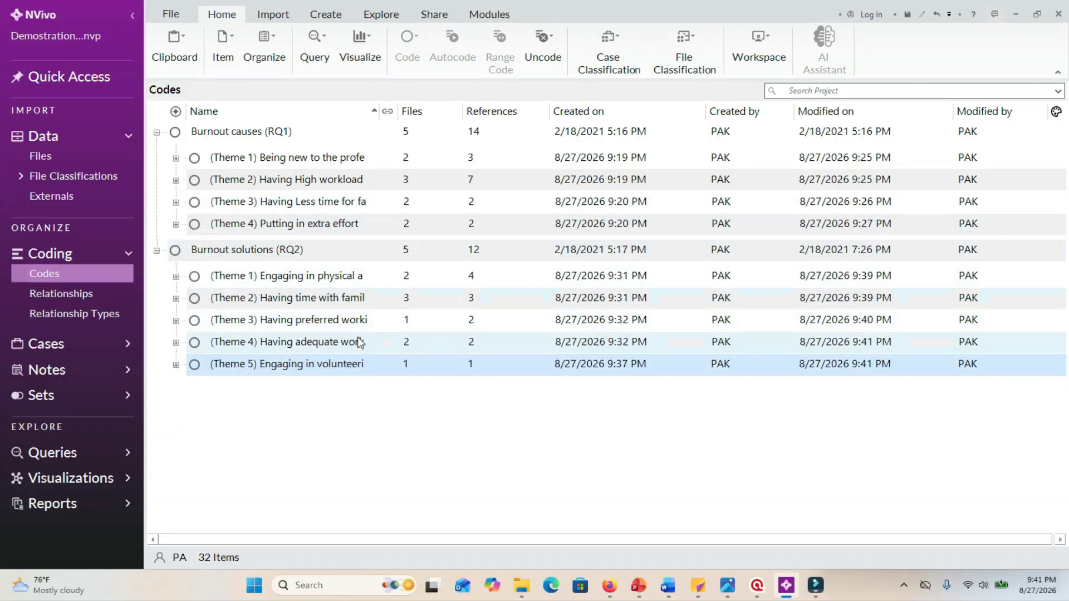